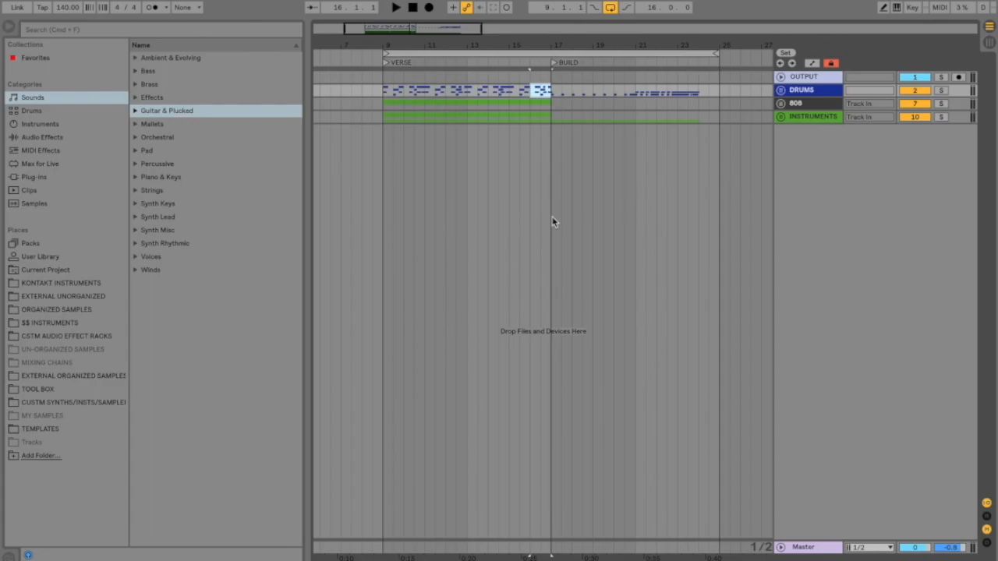
Step: Play the arrangement with the VERSE and BUILD loop selected
{"action": "left_click", "coordinate": [604, 52]}
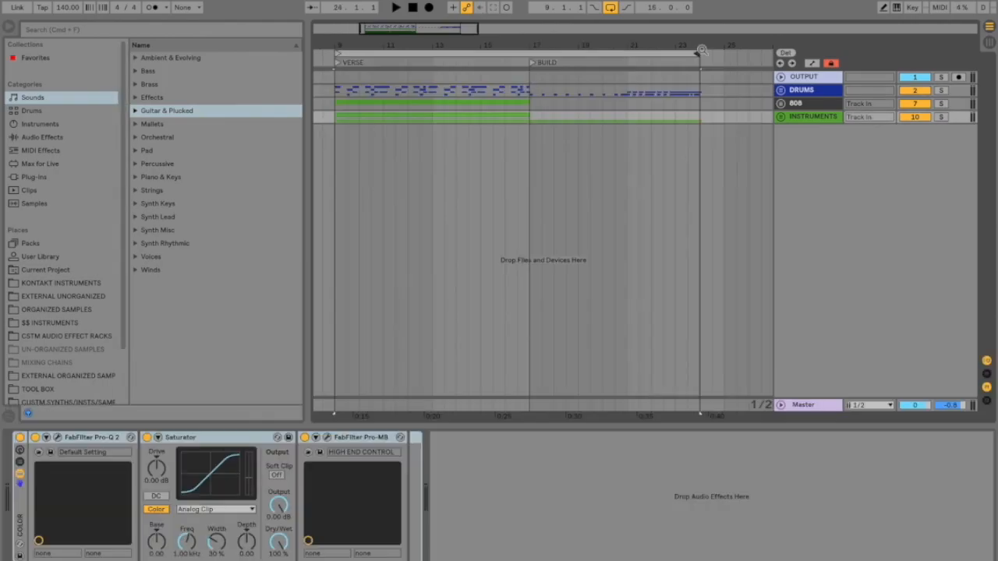
{"action": "key", "text": "space"}
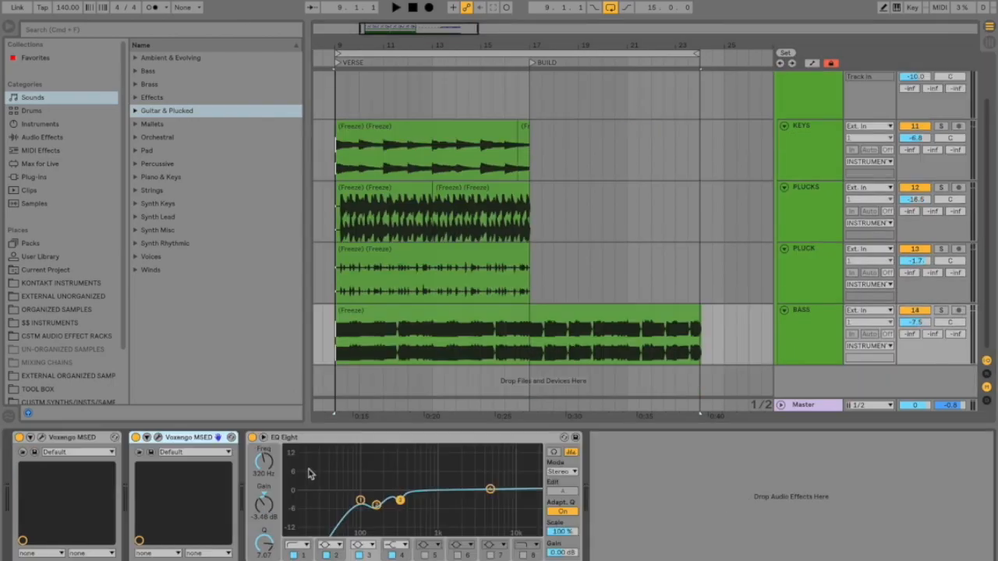
Step: Add an Auto Filter to the BASS track and raise its low-pass frequency to 19.9 kHz
{"action": "key", "text": "super+f"}
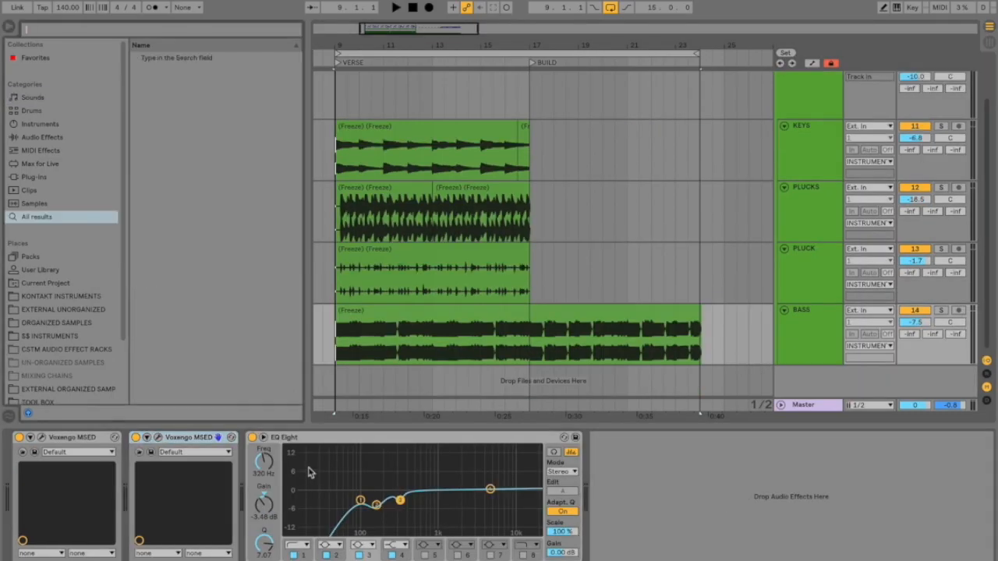
{"action": "type", "text": "aut"}
{"action": "double_click", "coordinate": [200, 59]}
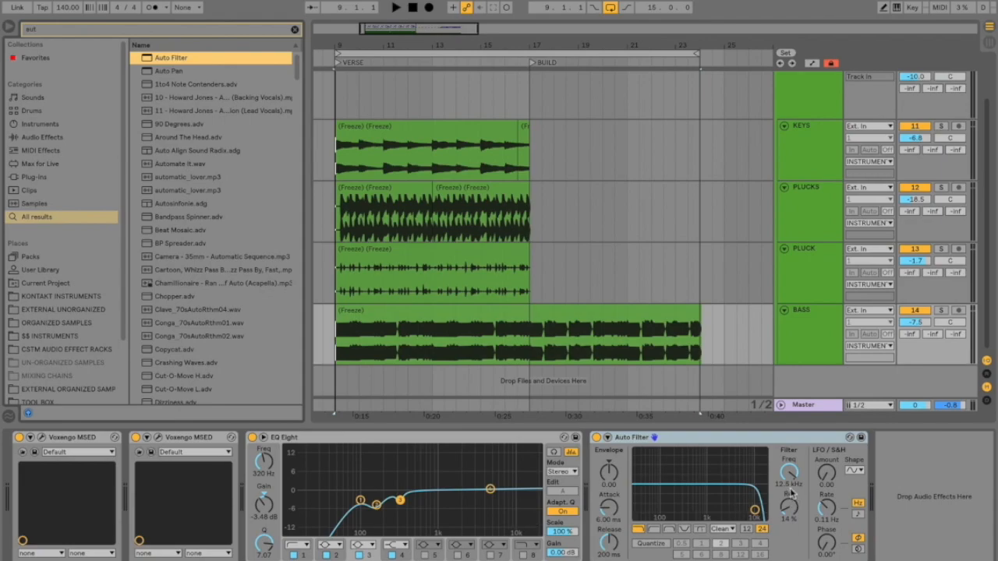
{"action": "left_click_drag", "start_coordinate": [789, 476], "coordinate": [790, 457]}
Step: Automate the BASS Auto Filter frequency to drop to 481 Hz over the last half bar before BUILD
{"action": "left_click", "coordinate": [805, 342]}
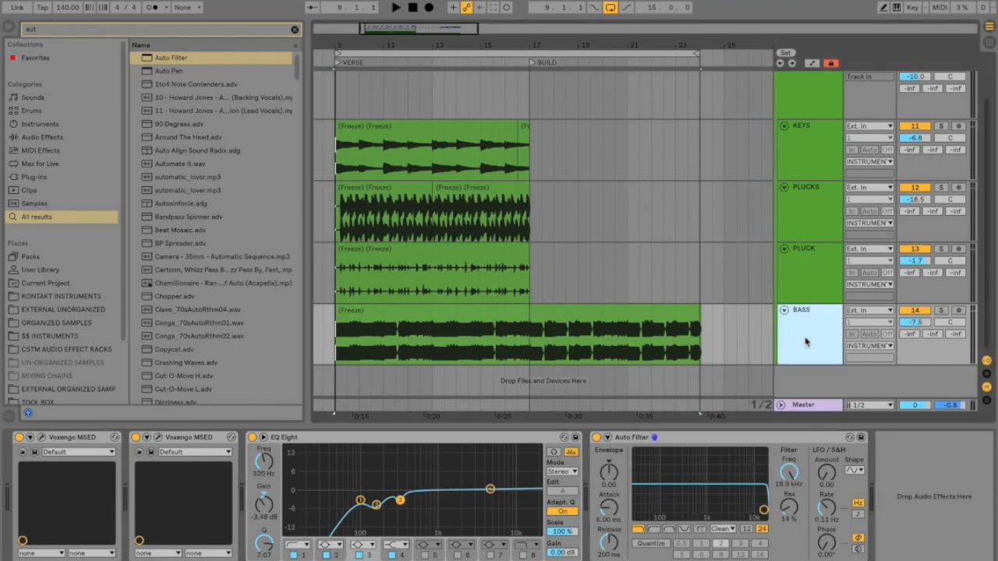
{"action": "key", "text": "a"}
{"action": "mouse_move", "coordinate": [515, 326]}
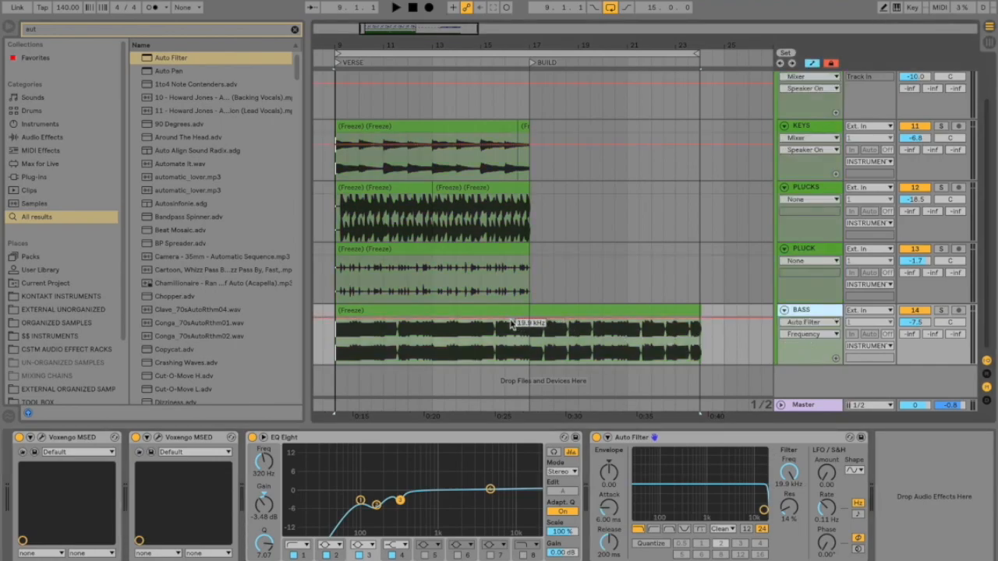
{"action": "key", "text": "plus"}
{"action": "key", "text": "plus"}
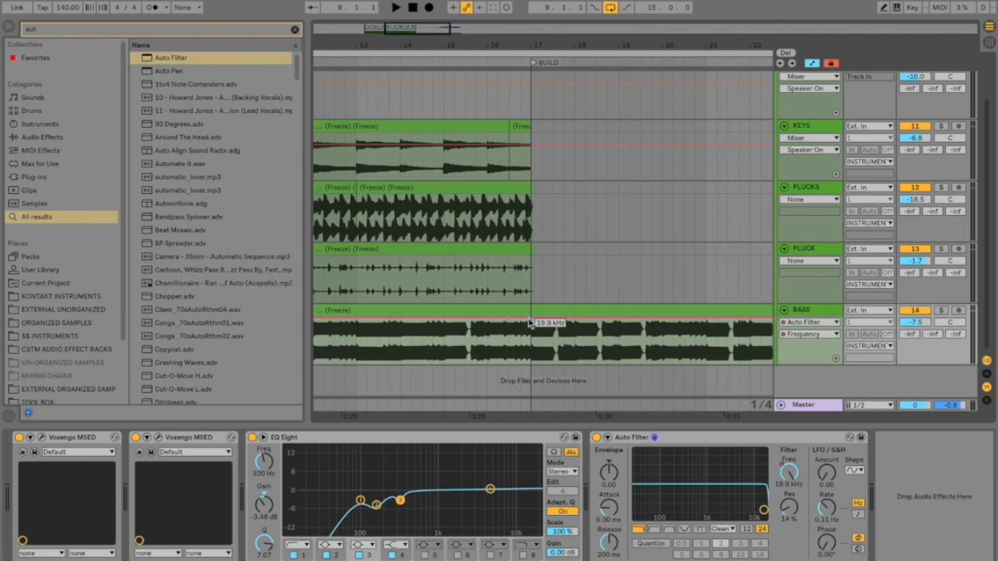
{"action": "left_click_drag", "start_coordinate": [530, 319], "coordinate": [530, 342]}
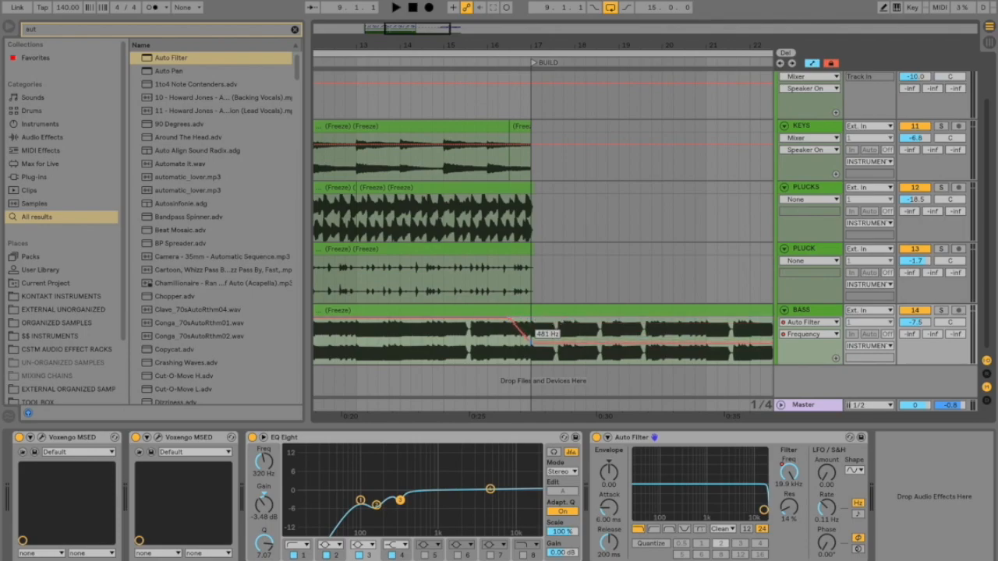
Step: Play the transition into BUILD from just before bar 16 to hear the bass filter sweep
{"action": "left_click", "coordinate": [476, 347]}
{"action": "key", "text": "space"}
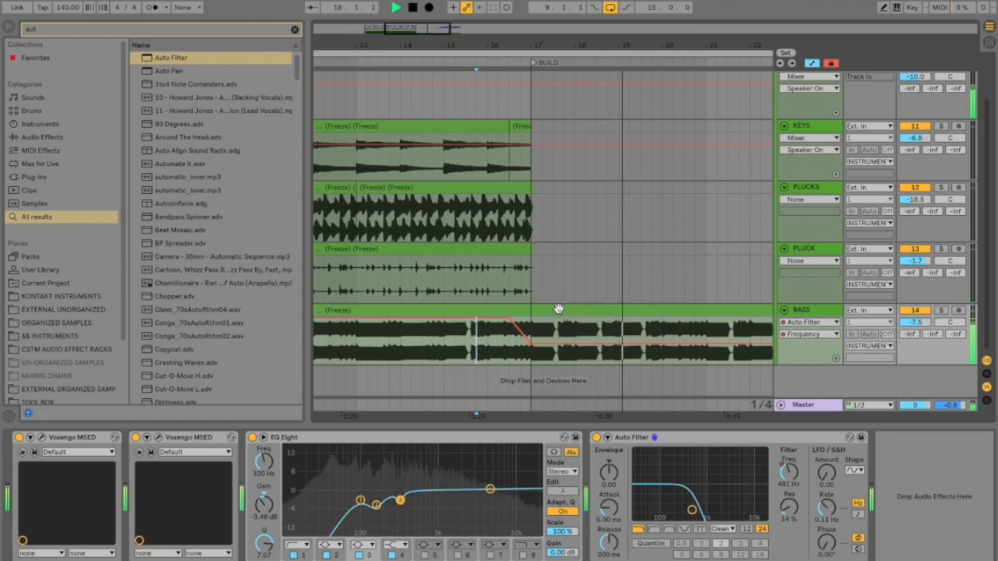
{"action": "key", "text": "space"}
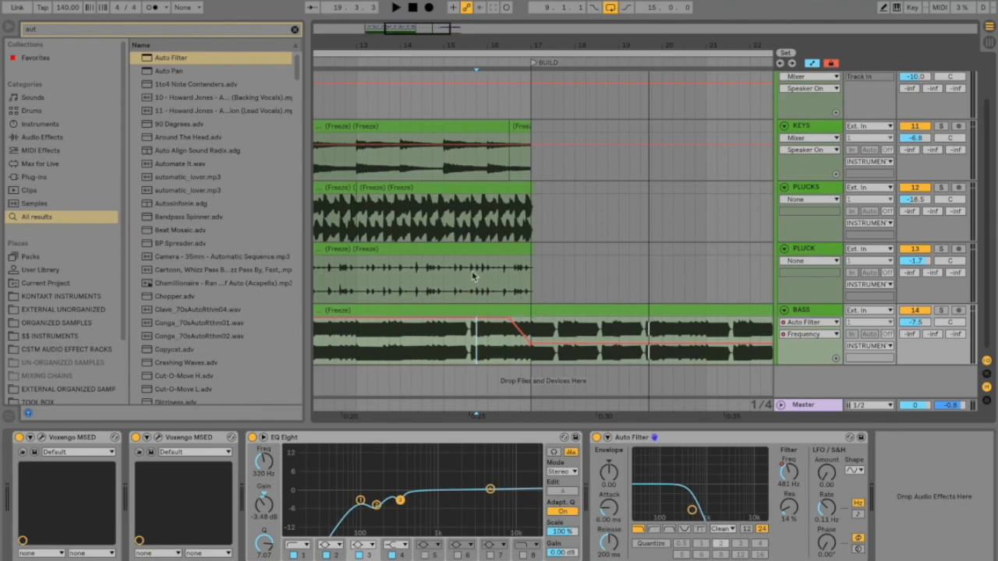
Step: Search the browser for "ping" to find the Ping Pong Delay
{"action": "scroll", "coordinate": [473, 277], "scroll_direction": "up", "scroll_amount": 2}
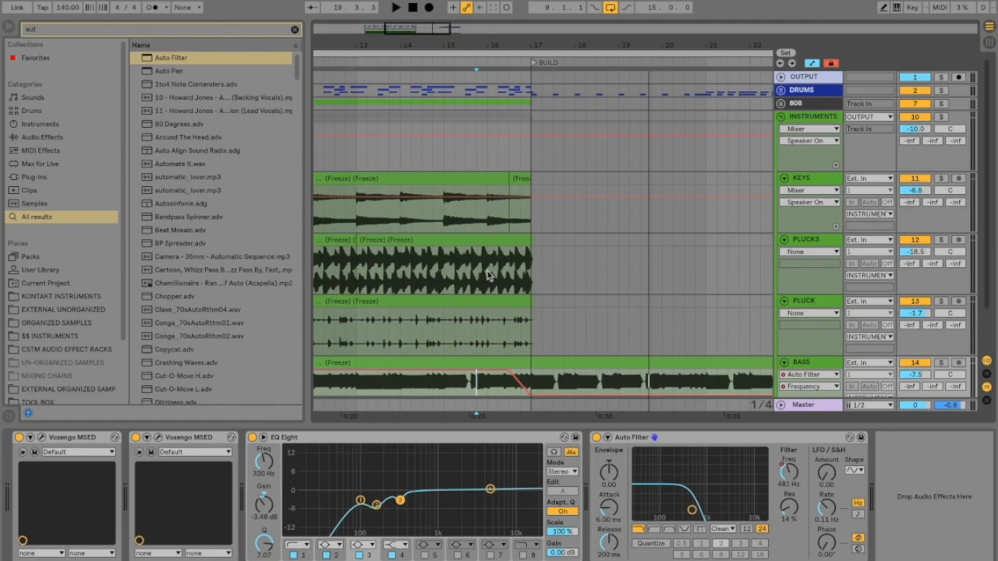
{"action": "key", "text": "ctrl+f"}
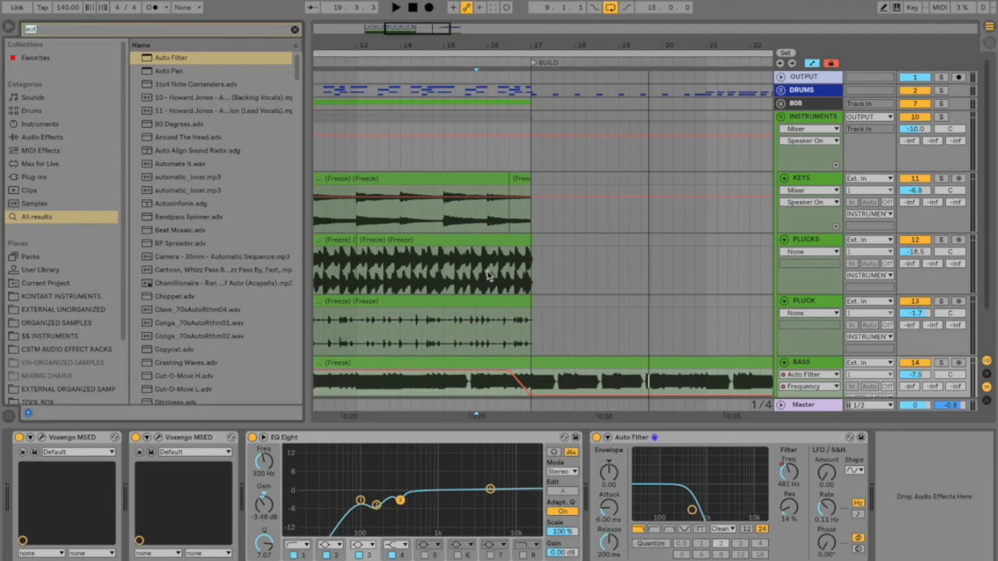
{"action": "type", "text": "ping"}
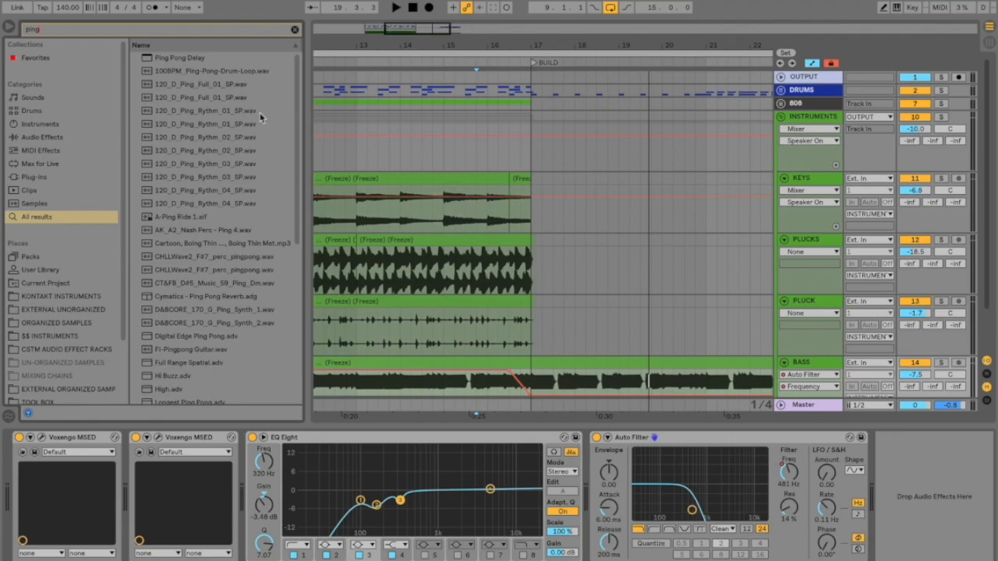
Step: Solo the PLUCKS track and play it from bar 16 into BUILD
{"action": "left_click", "coordinate": [488, 269]}
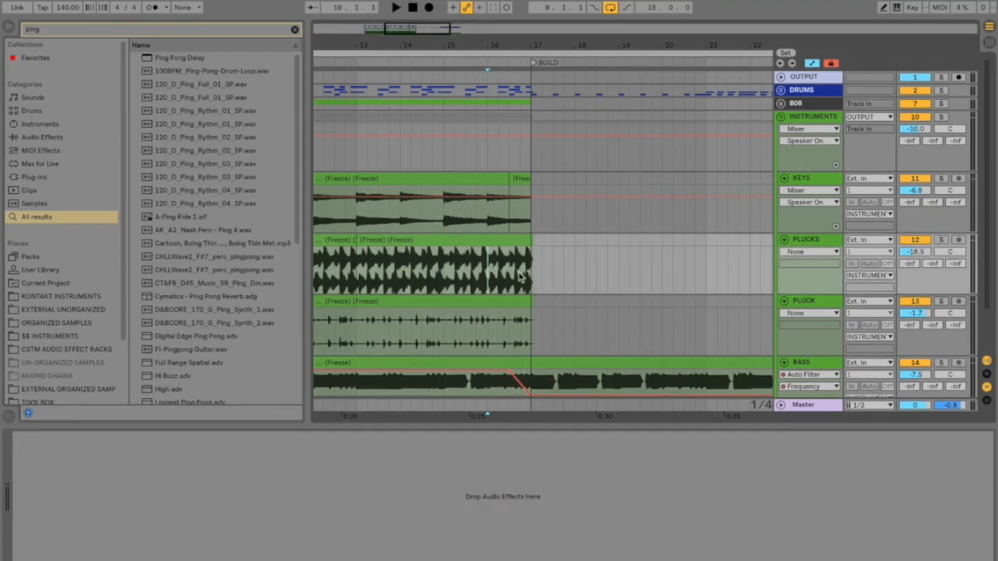
{"action": "key", "text": "s"}
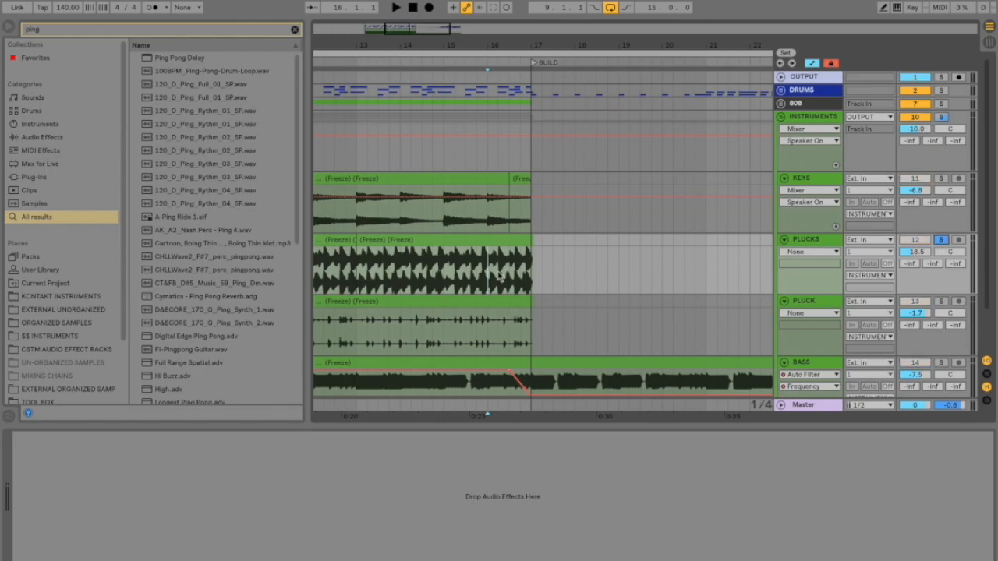
{"action": "key", "text": "space"}
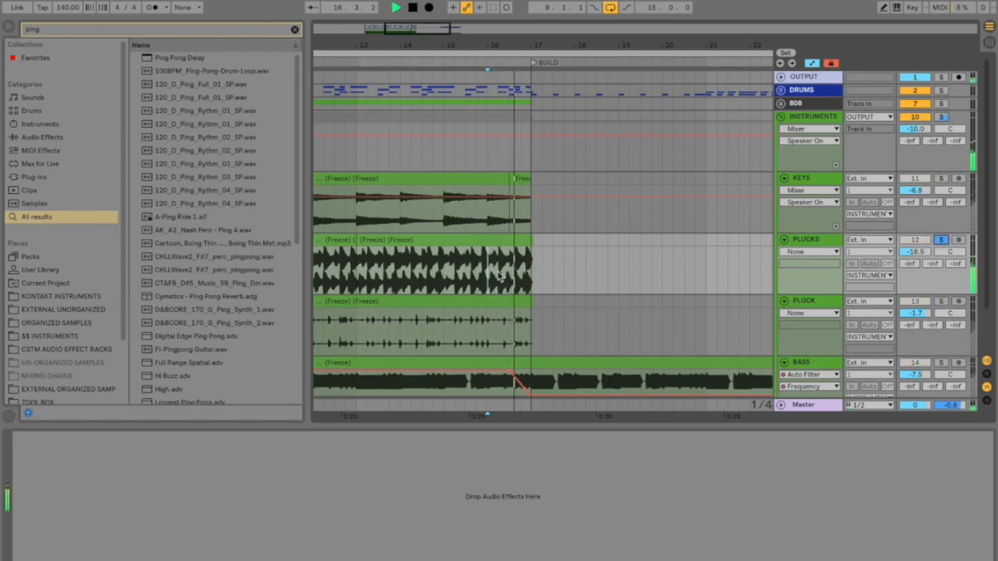
{"action": "key", "text": "space"}
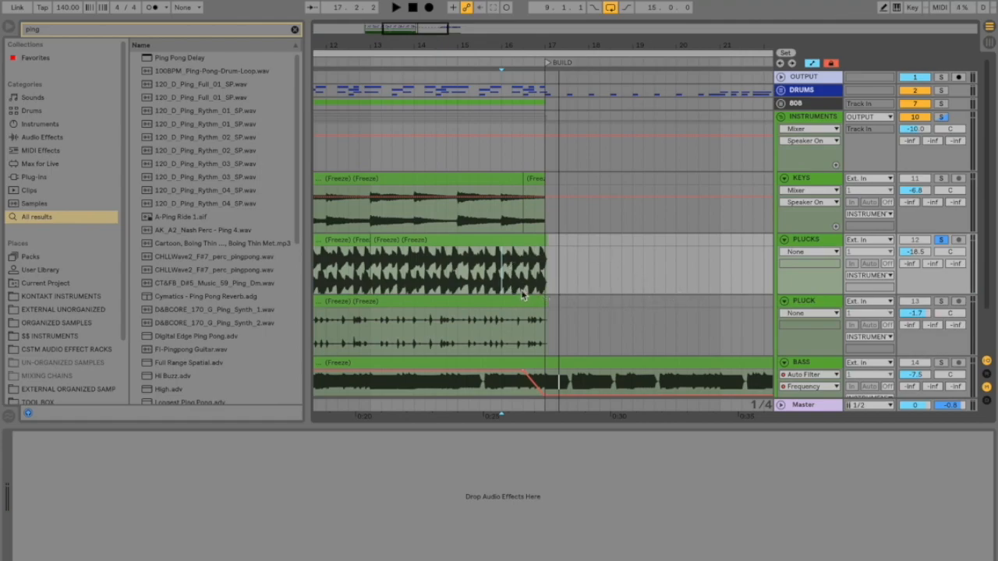
Step: Add a Ping Pong Delay to PLUCKS at 0% Dry/Wet and automate it to rise to 45% at BUILD
{"action": "double_click", "coordinate": [199, 59]}
{"action": "left_click_drag", "start_coordinate": [68, 548], "coordinate": [68, 560]}
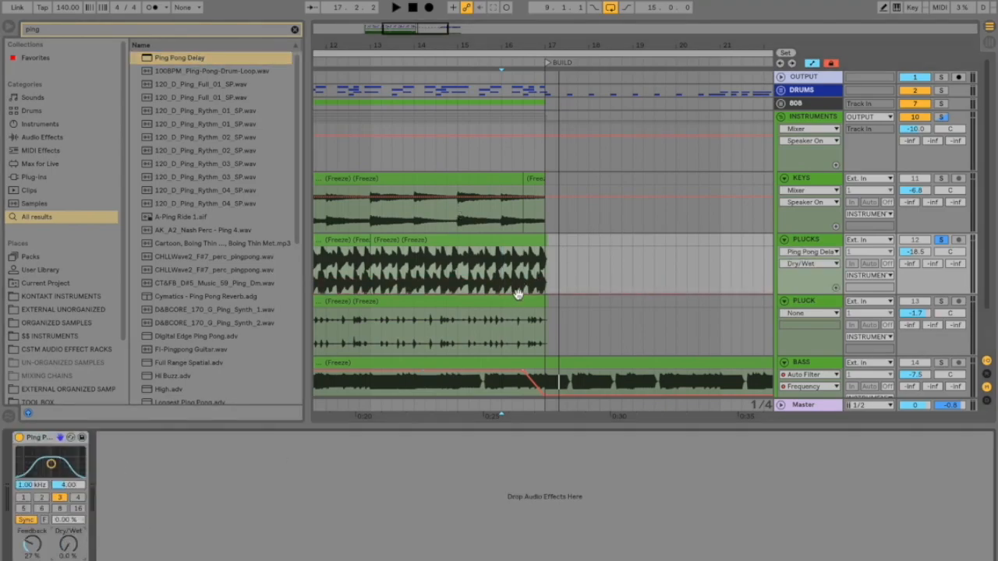
{"action": "mouse_move", "coordinate": [539, 294]}
{"action": "left_mouse_down"}
{"action": "mouse_move", "coordinate": [541, 274]}
{"action": "mouse_move", "coordinate": [529, 292]}
{"action": "mouse_move", "coordinate": [493, 293]}
{"action": "left_mouse_up"}
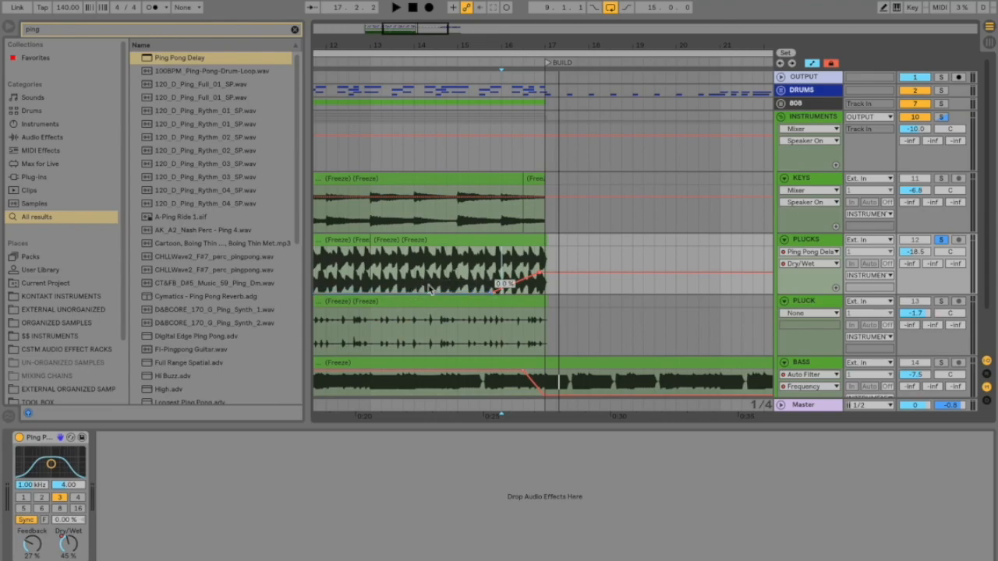
Step: Play the PLUCKS delay transition from just before bar 16, first soloed and again unsoloed with the full mix
{"action": "left_click", "coordinate": [491, 279]}
{"action": "key", "text": "space"}
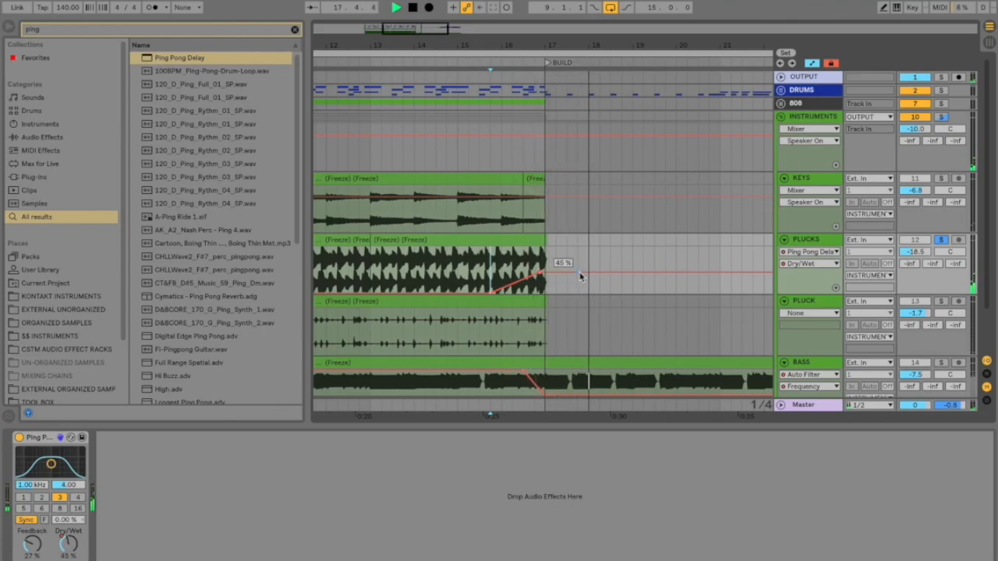
{"action": "left_click", "coordinate": [941, 239]}
{"action": "left_click", "coordinate": [486, 265]}
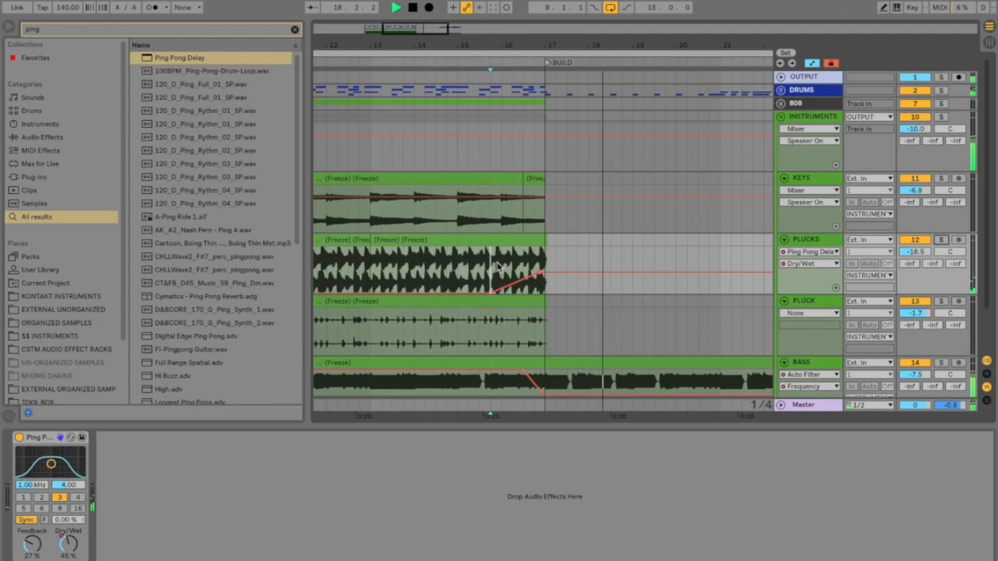
{"action": "key", "text": "space"}
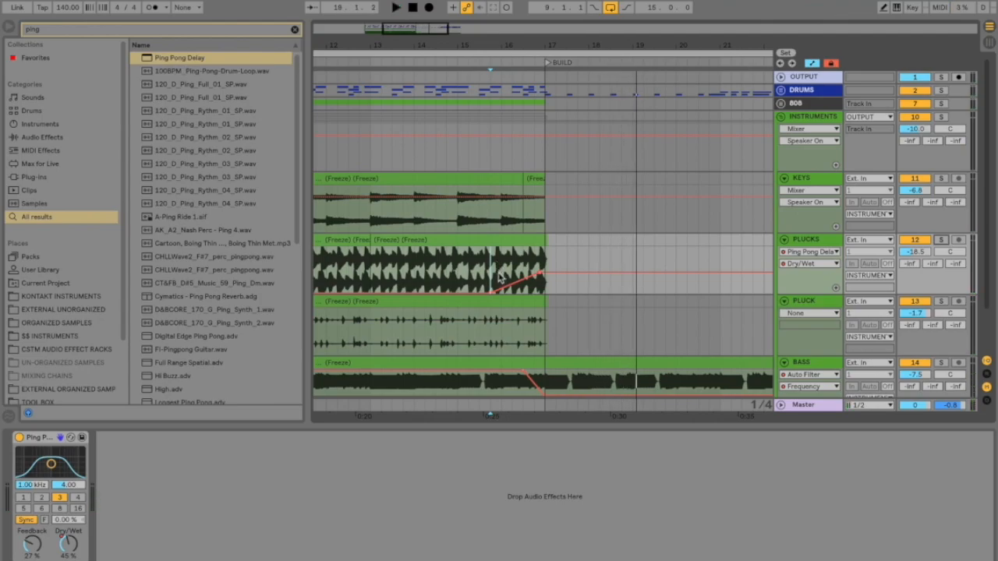
Step: Search the browser for "re" and add a Reverb to the PLUCK track
{"action": "left_click", "coordinate": [512, 326]}
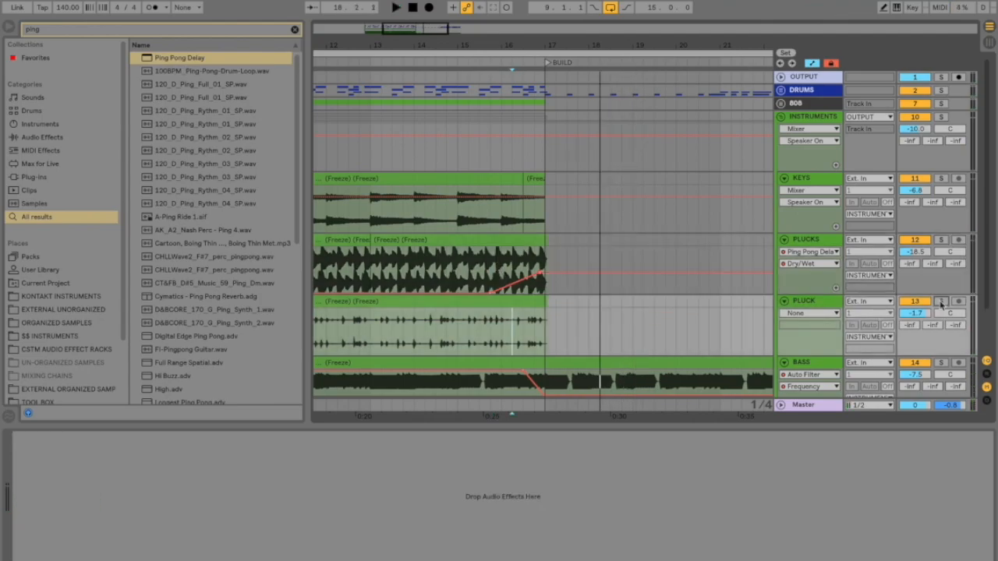
{"action": "key", "text": "ctrl+f"}
{"action": "type", "text": "re"}
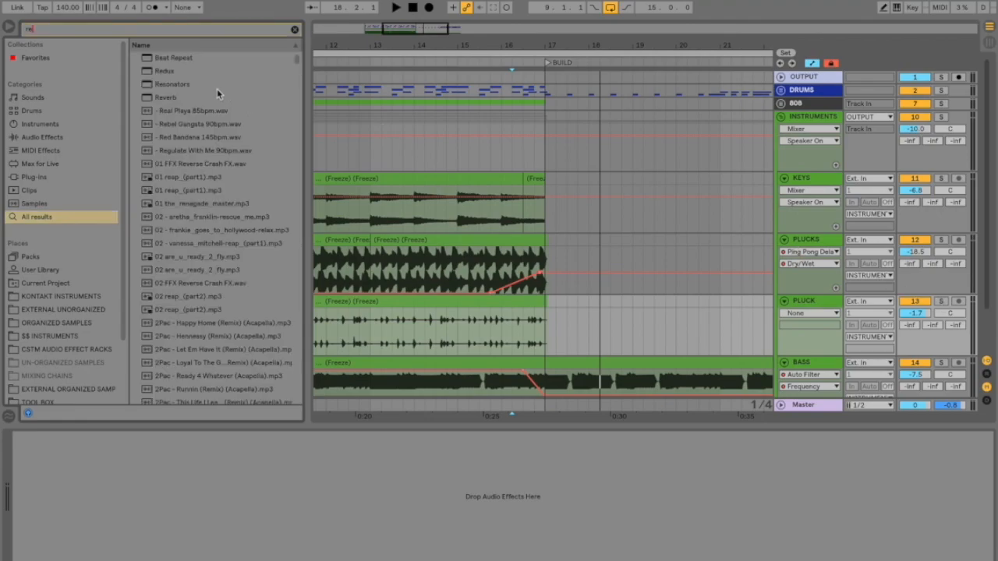
{"action": "left_click", "coordinate": [164, 97]}
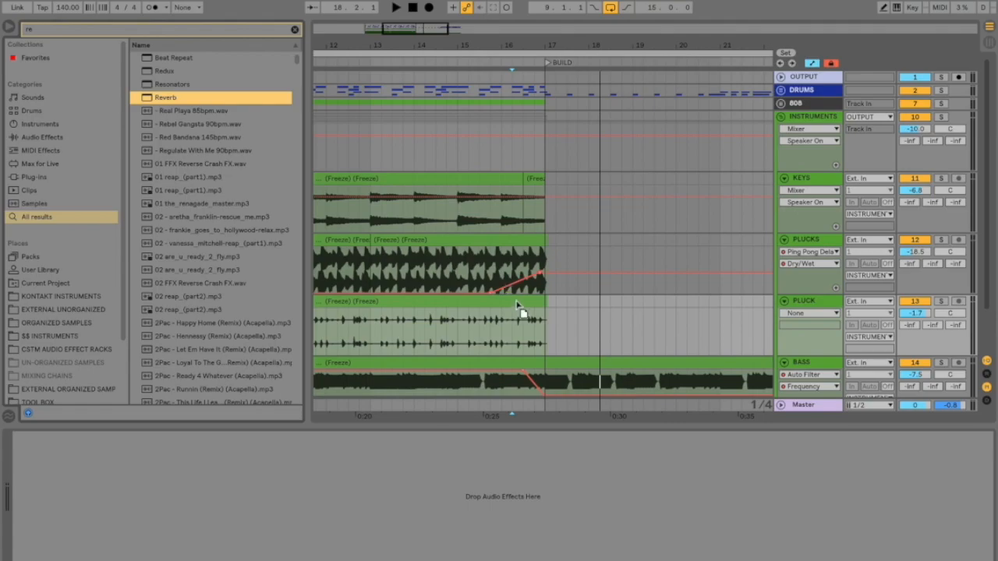
{"action": "key", "text": "Return"}
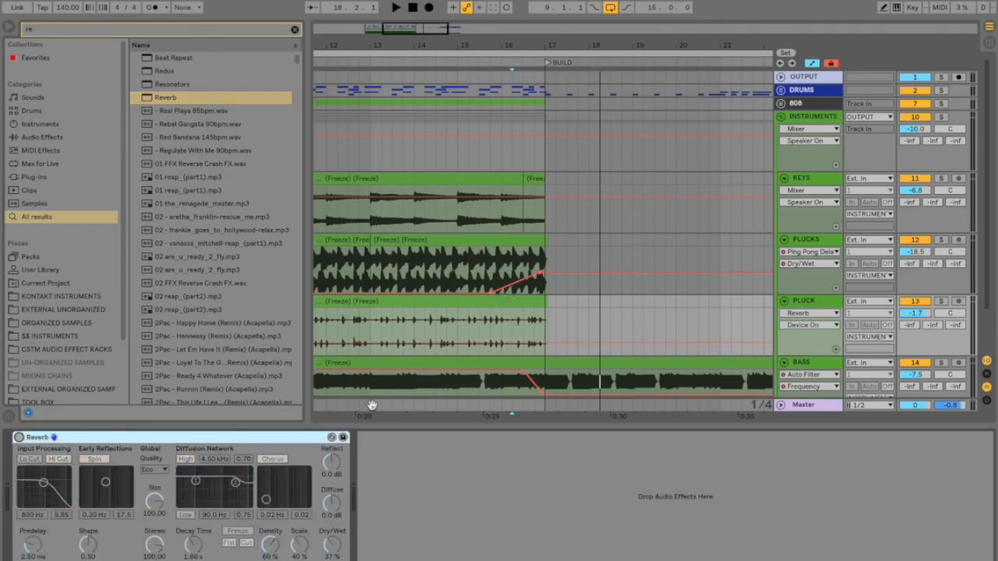
Step: Solo the PLUCK track, play it from bar 16 into BUILD, and unsolo it
{"action": "left_click", "coordinate": [502, 331]}
{"action": "left_click", "coordinate": [941, 302]}
{"action": "key", "text": "space"}
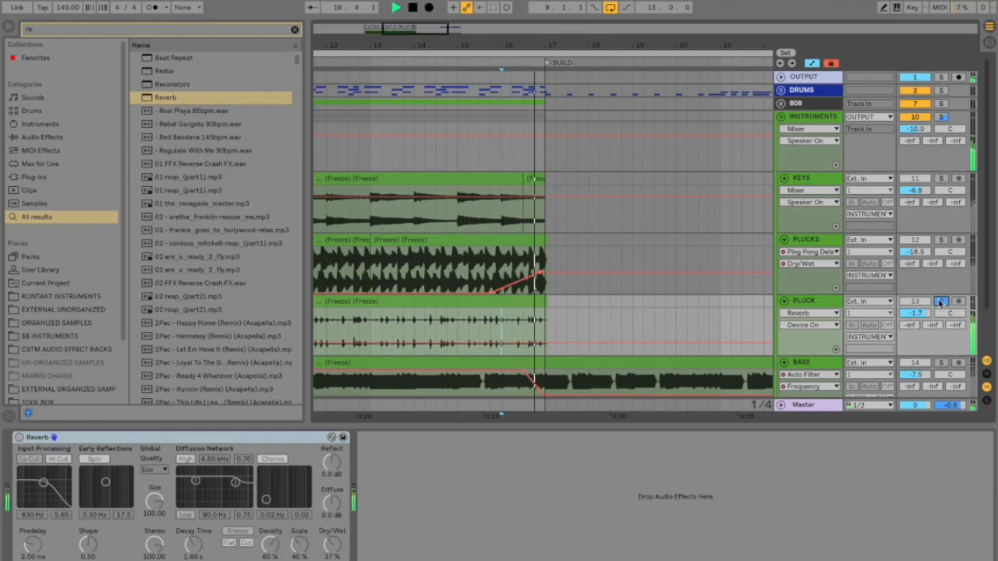
{"action": "key", "text": "space"}
{"action": "left_click", "coordinate": [942, 303]}
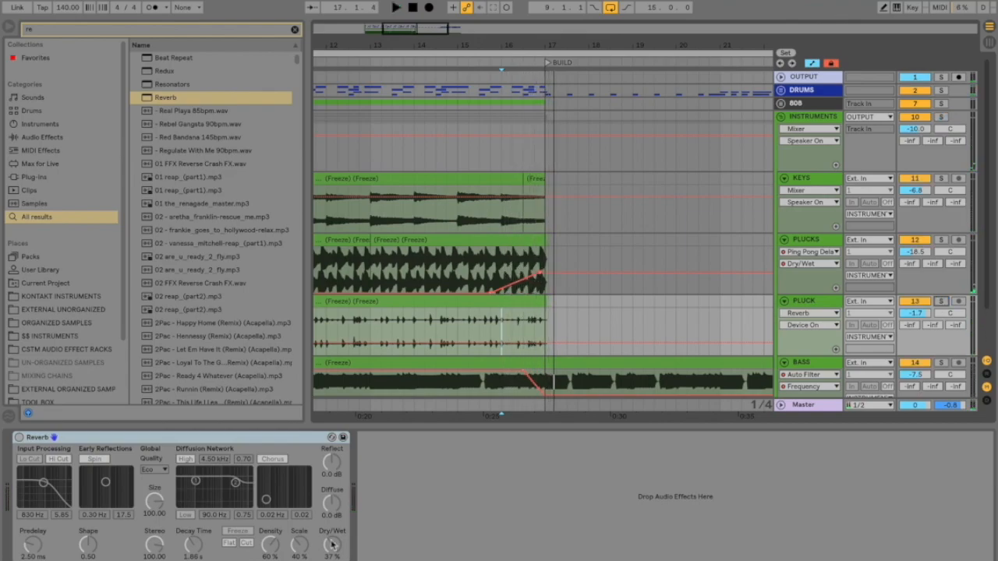
Step: Set the PLUCK Reverb's Dry/Wet to 0% and automate it to rise from bar 14 to about 65% at BUILD
{"action": "left_click_drag", "start_coordinate": [331, 544], "coordinate": [331, 558]}
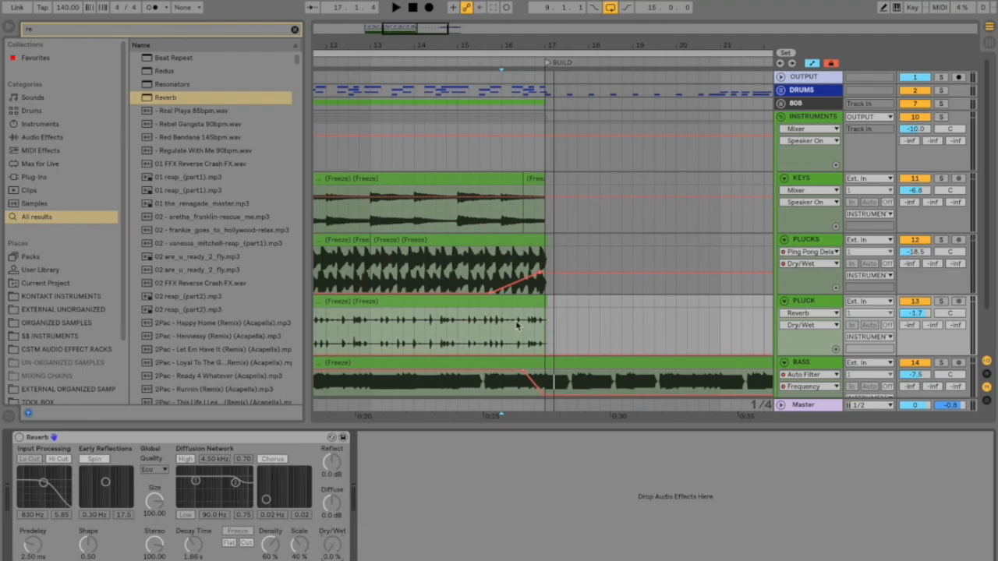
{"action": "left_click", "coordinate": [480, 355]}
{"action": "left_click_drag", "start_coordinate": [544, 355], "coordinate": [545, 332]}
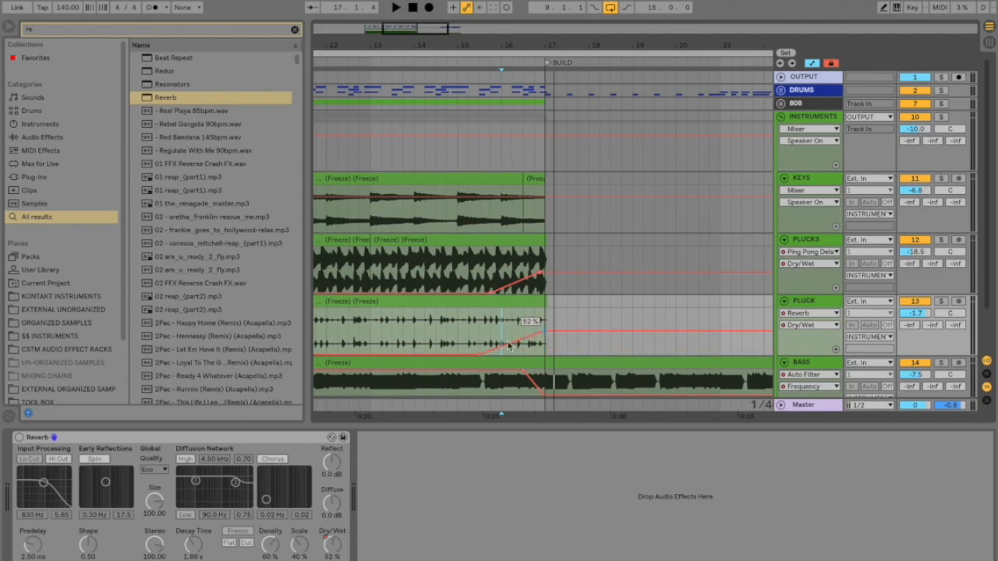
{"action": "left_click_drag", "start_coordinate": [479, 356], "coordinate": [423, 356]}
{"action": "left_click_drag", "start_coordinate": [543, 334], "coordinate": [544, 326]}
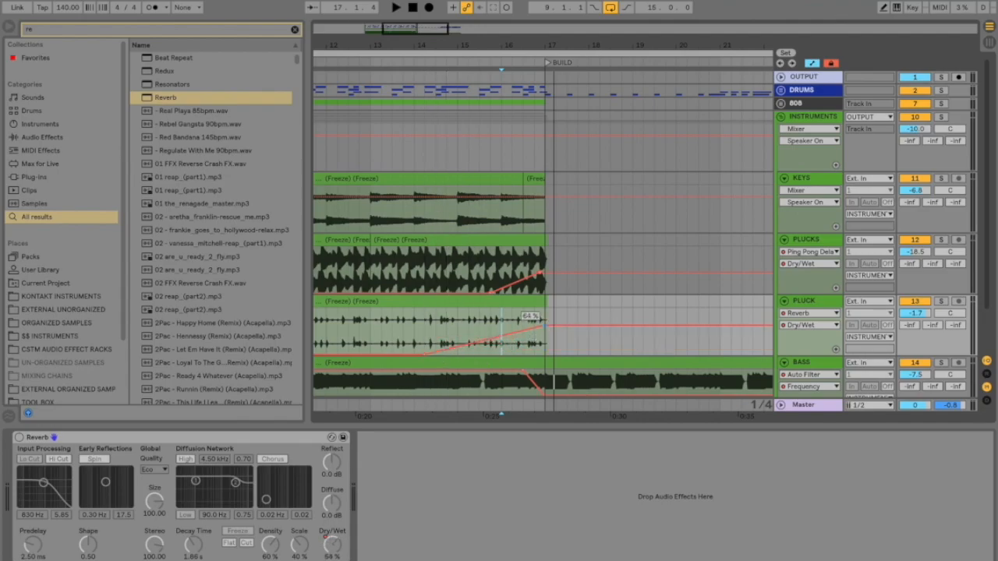
Step: Turn on the PLUCK track's Reverb and set its Decay Time to 3.62 s
{"action": "left_click", "coordinate": [19, 437]}
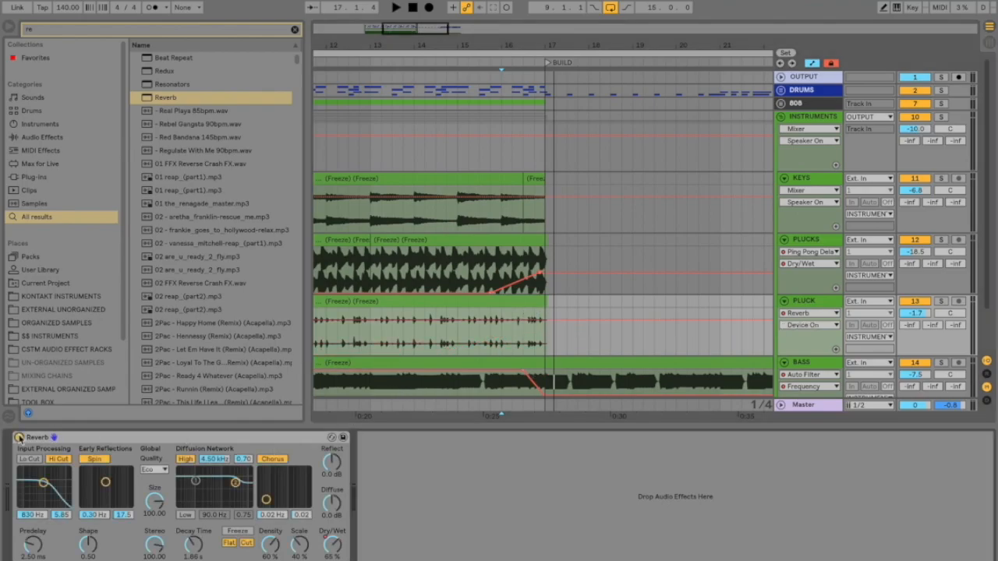
{"action": "left_click_drag", "start_coordinate": [195, 554], "coordinate": [195, 538]}
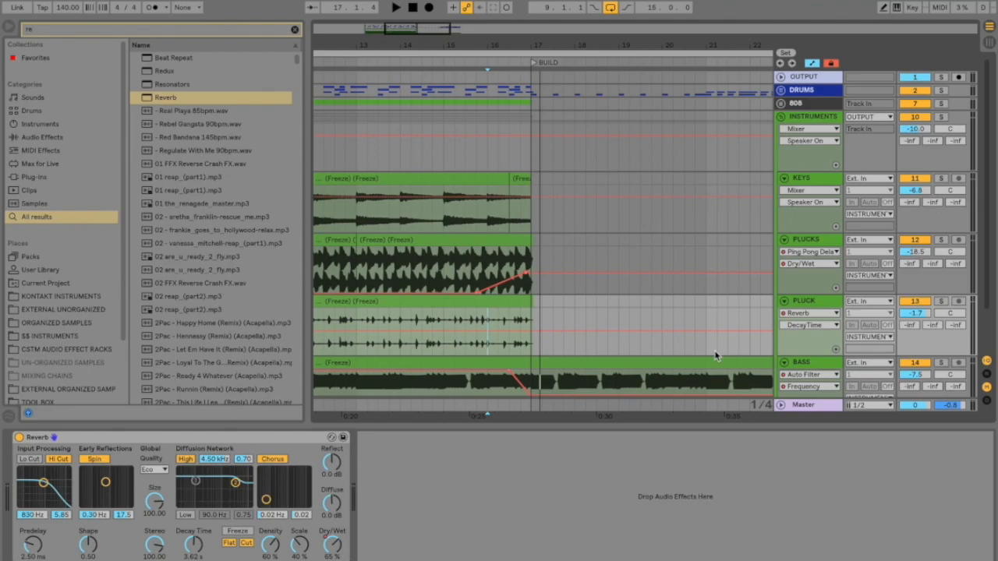
Step: Solo the PLUCK track and play it from bar 15 to hear the automated reverb
{"action": "scroll", "coordinate": [702, 356], "scroll_direction": "down", "scroll_amount": 2}
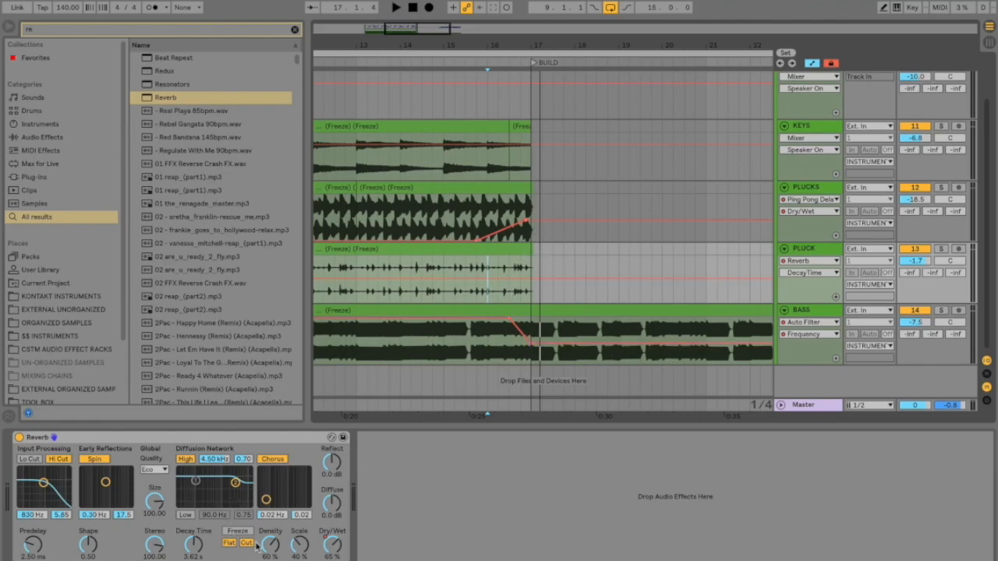
{"action": "left_click", "coordinate": [443, 269]}
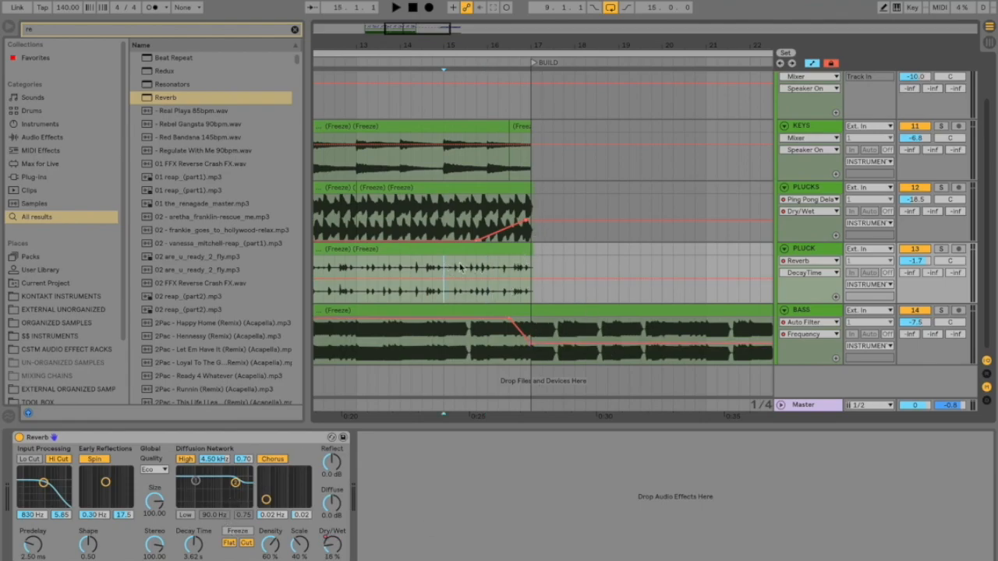
{"action": "left_click", "coordinate": [940, 248]}
{"action": "key", "text": "space"}
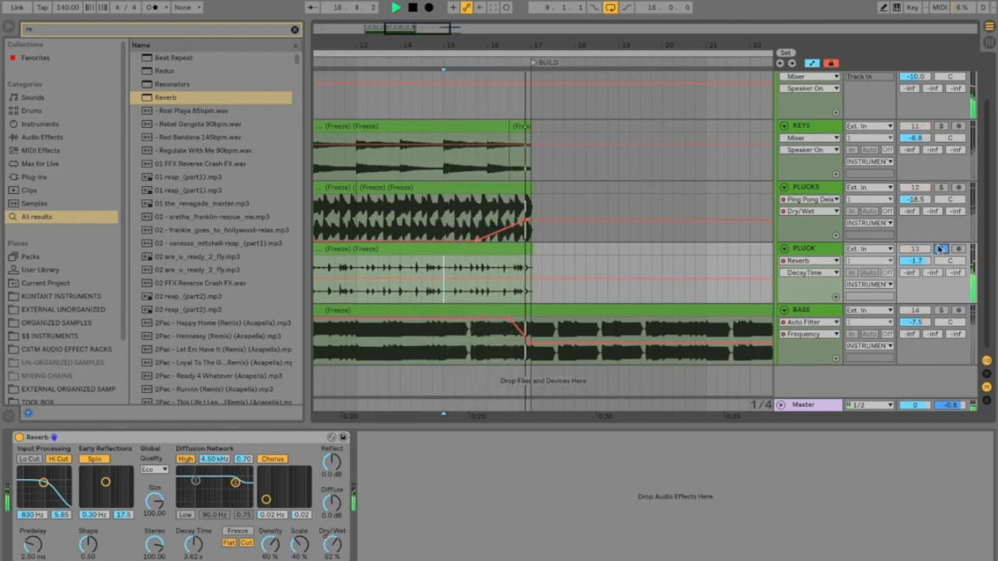
Step: Automate the PLUCK Reverb's Decay Time to rise from 3.62 s near bar 16 to 7.70 s at BUILD, then audition it and unsolo PLUCK
{"action": "key", "text": "space"}
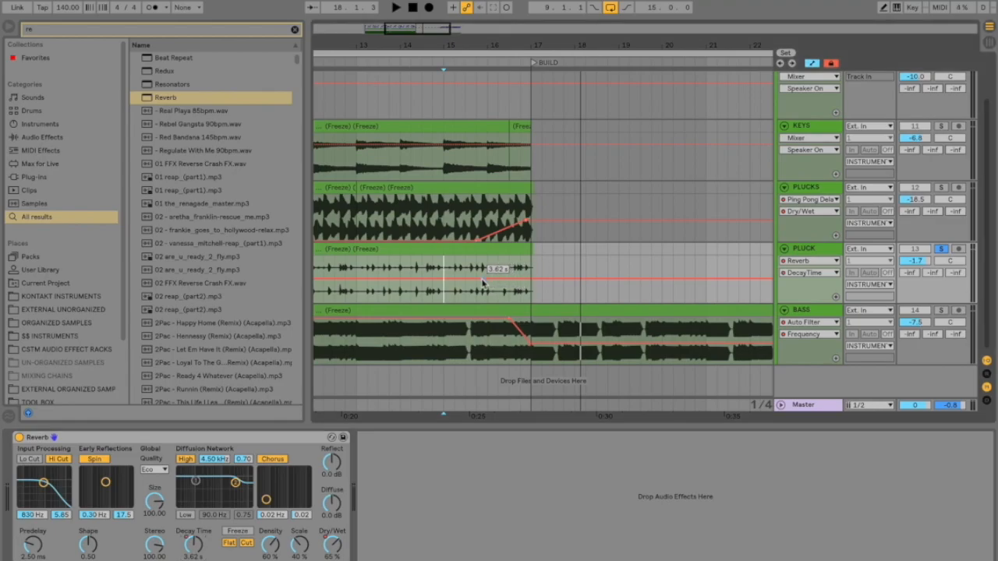
{"action": "left_click_drag", "start_coordinate": [534, 278], "coordinate": [533, 273]}
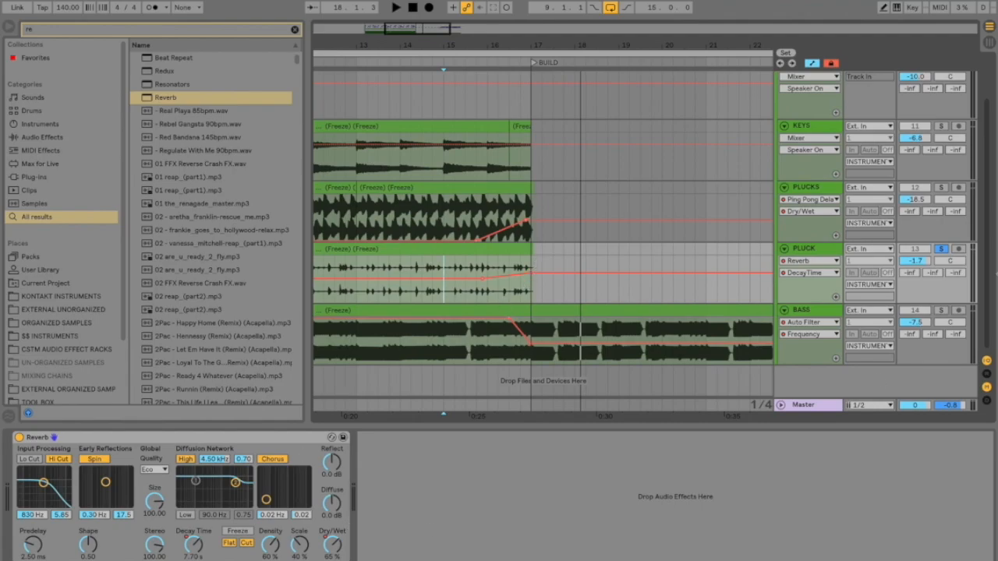
{"action": "key", "text": "space"}
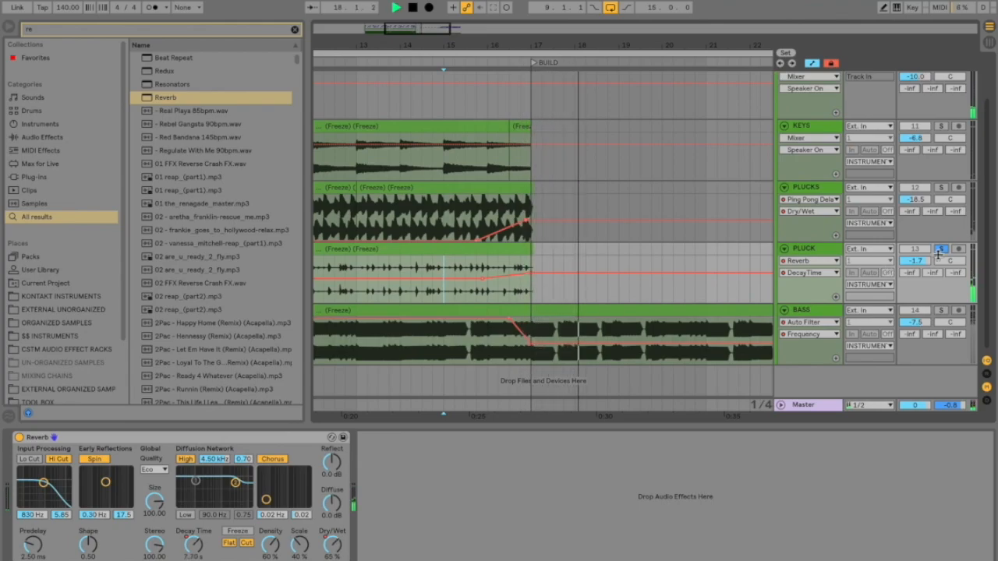
{"action": "left_click", "coordinate": [940, 250]}
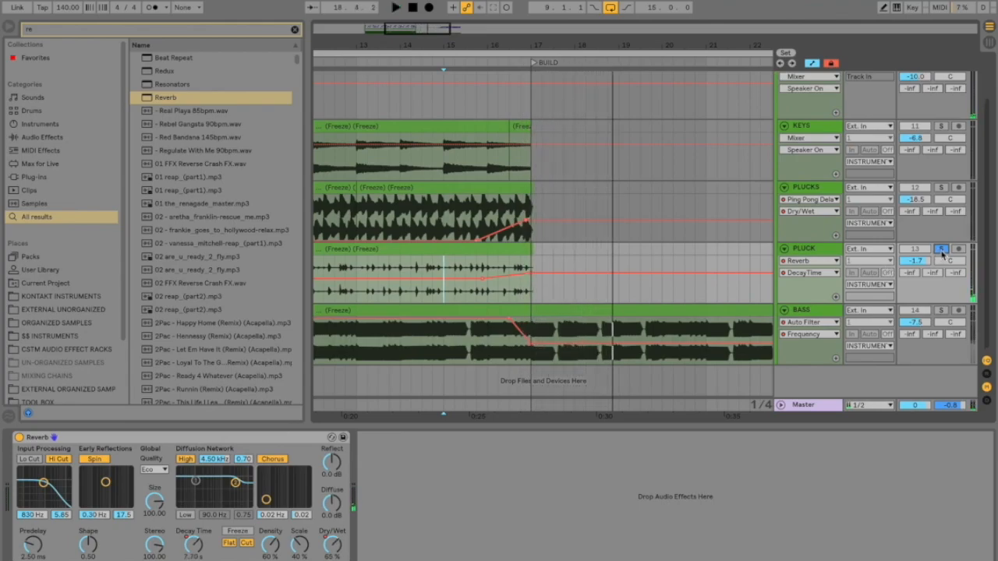
{"action": "key", "text": "space"}
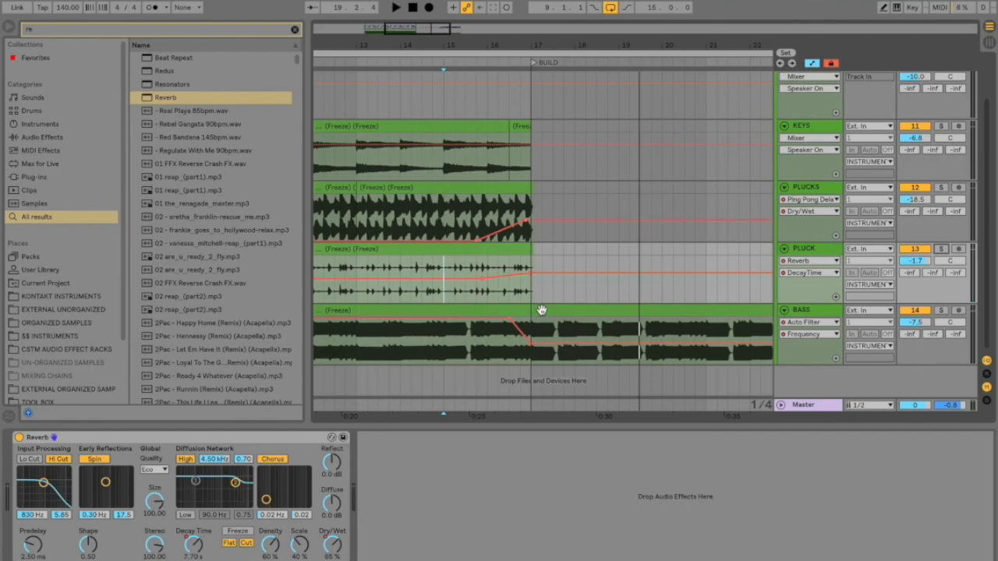
Step: Deactivate all the DRUMS group's clips in bar 16, just before BUILD, and play the transition
{"action": "key", "text": "a"}
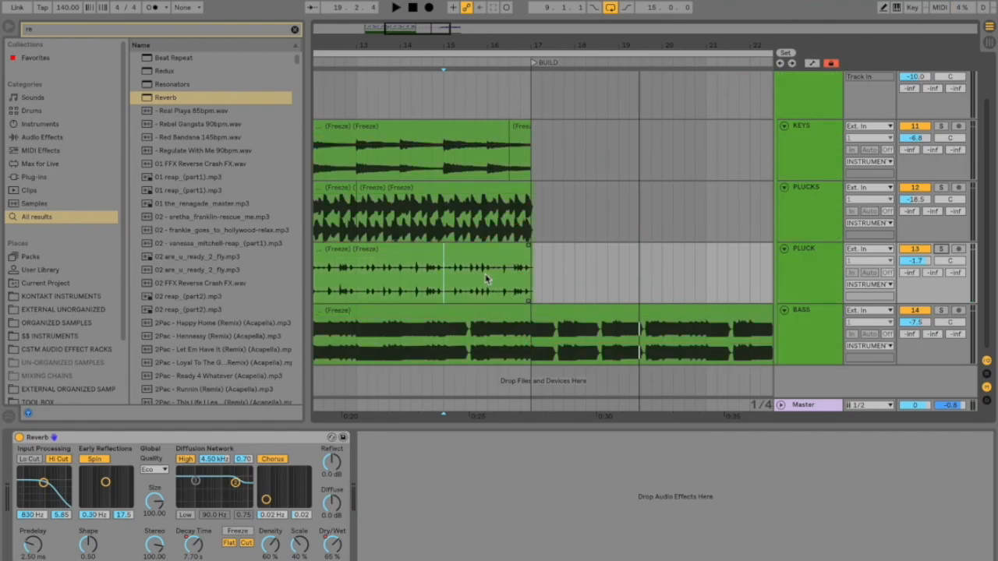
{"action": "scroll", "coordinate": [485, 279], "scroll_direction": "up", "scroll_amount": 3}
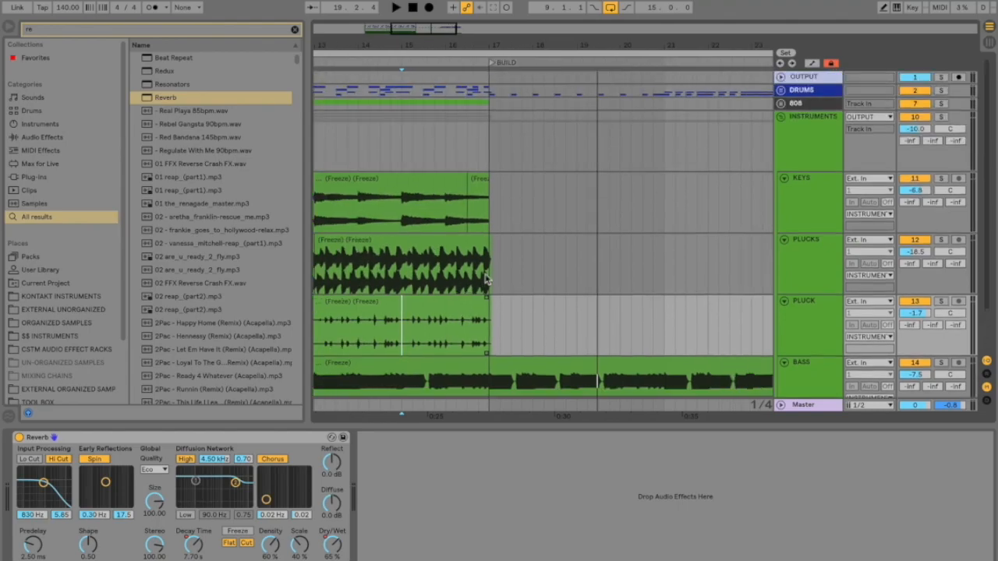
{"action": "scroll", "coordinate": [485, 279], "scroll_direction": "left", "scroll_amount": 3}
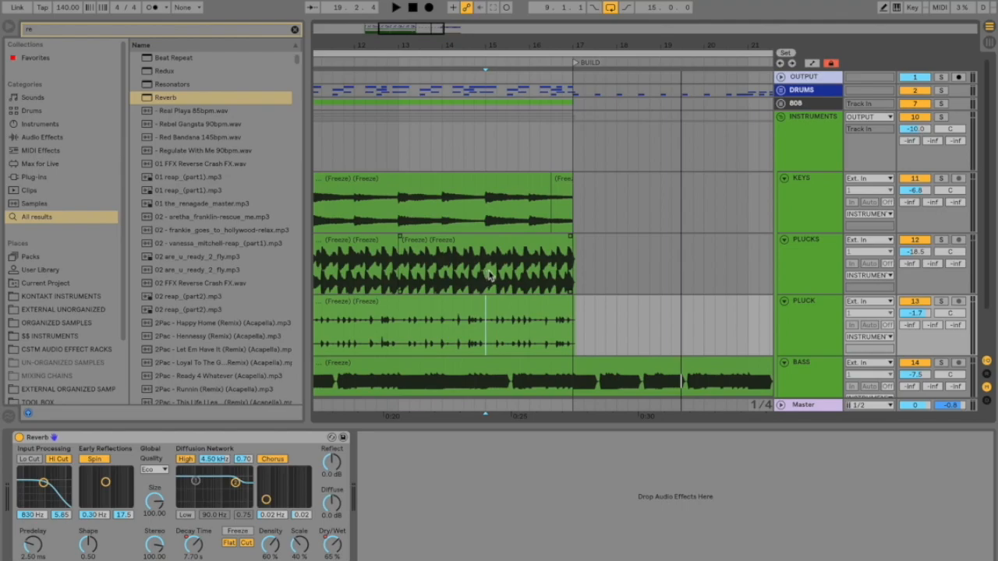
{"action": "left_click", "coordinate": [533, 94]}
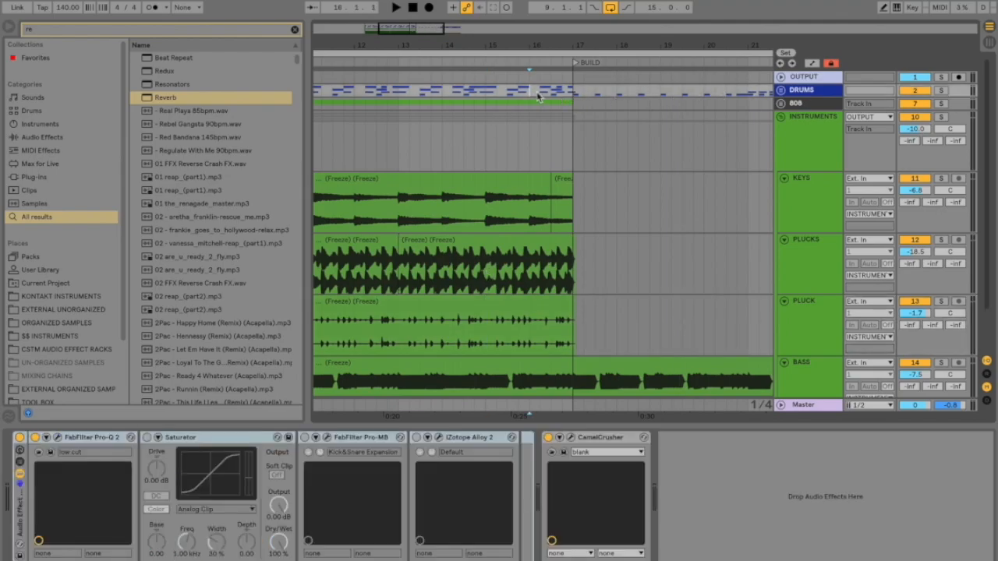
{"action": "left_click_drag", "start_coordinate": [531, 96], "coordinate": [573, 94]}
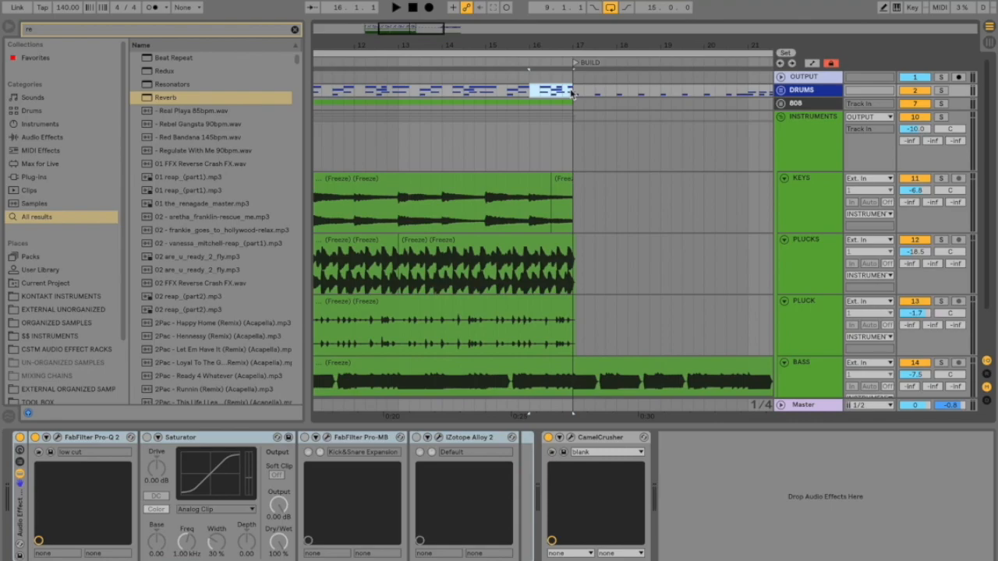
{"action": "left_click", "coordinate": [781, 90]}
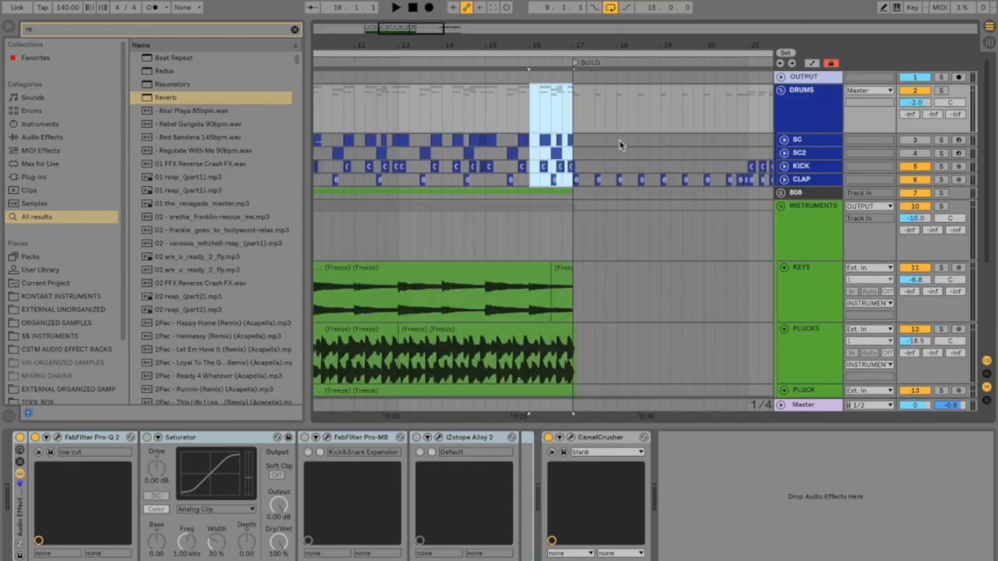
{"action": "key", "text": "0"}
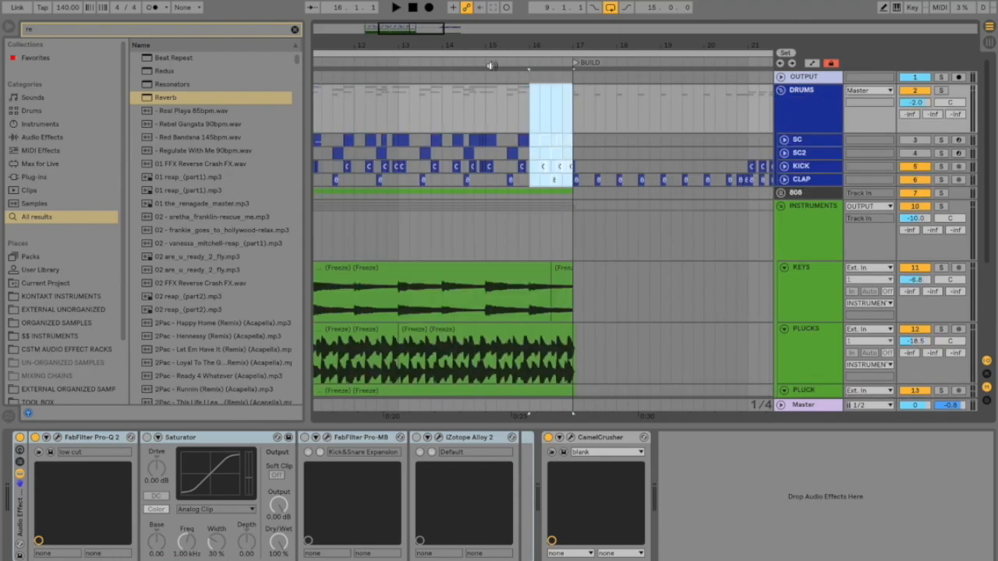
{"action": "left_click", "coordinate": [435, 63]}
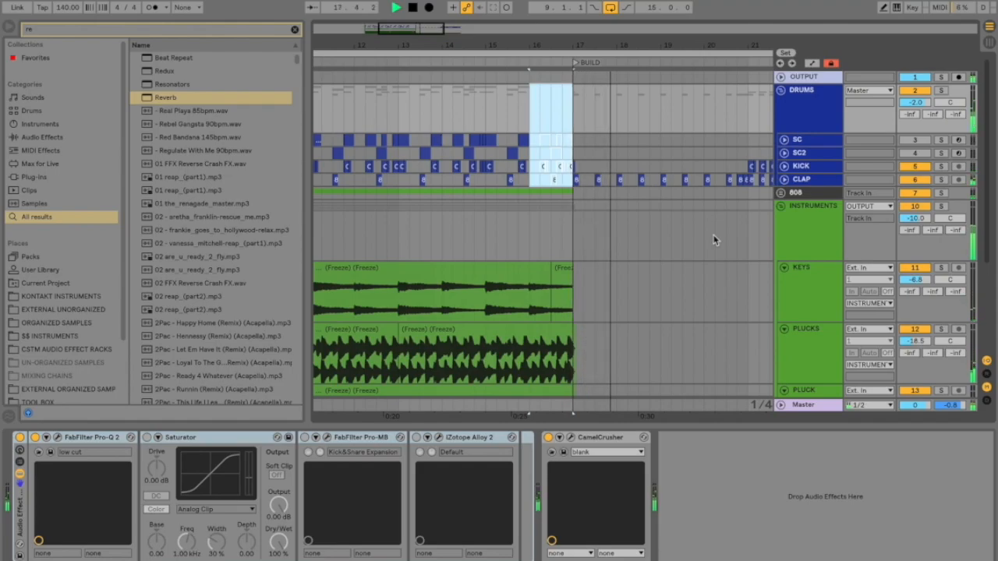
{"action": "key", "text": "space"}
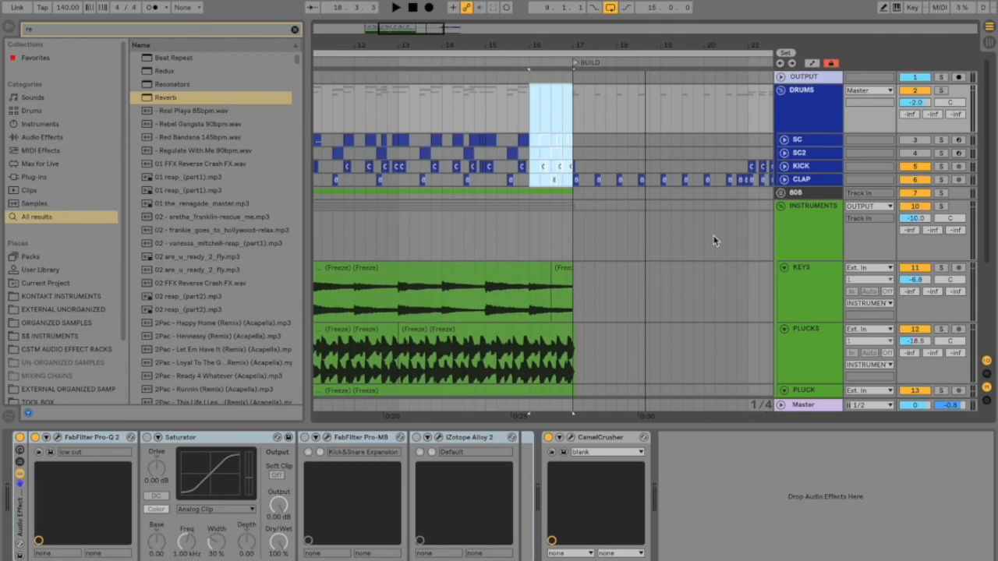
Step: Place a reversed copy of the clap clip on the CLAP track so that it ends at BUILD
{"action": "left_click", "coordinate": [784, 180]}
{"action": "scroll", "coordinate": [559, 181], "scroll_direction": "up", "scroll_amount": 3}
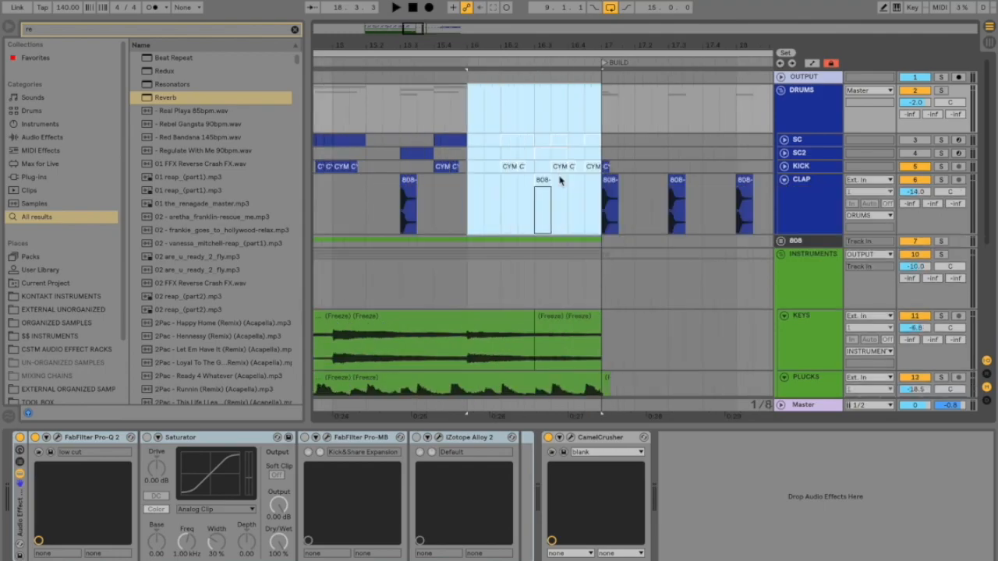
{"action": "left_click", "coordinate": [588, 199]}
{"action": "key", "text": "super+v"}
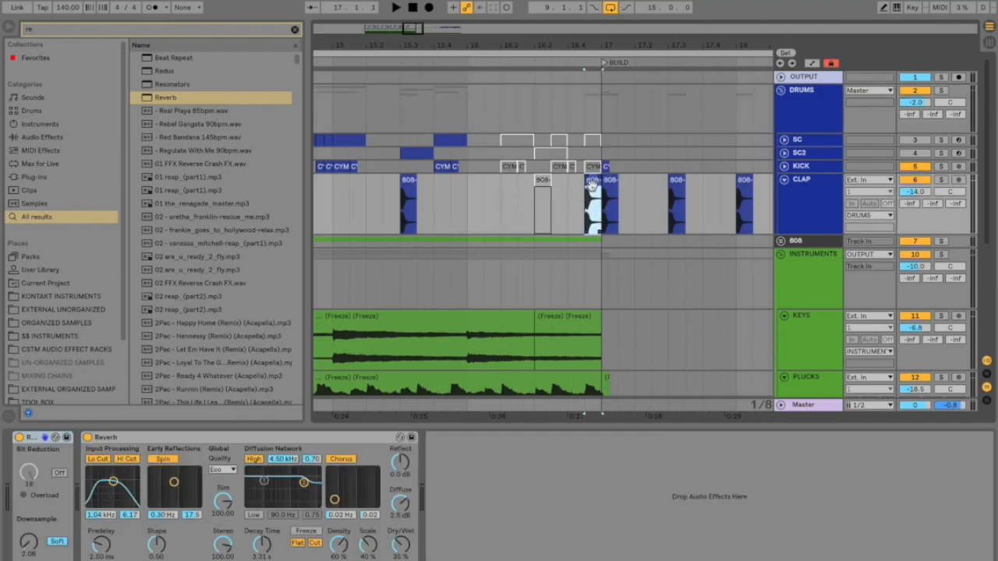
{"action": "key", "text": "r"}
{"action": "left_click_drag", "start_coordinate": [596, 178], "coordinate": [610, 178]}
Step: Listen to the reversed clap with the CLAP track soloed, then unsolo it and play the full mix into BUILD
{"action": "left_click", "coordinate": [941, 180]}
{"action": "key", "text": "space"}
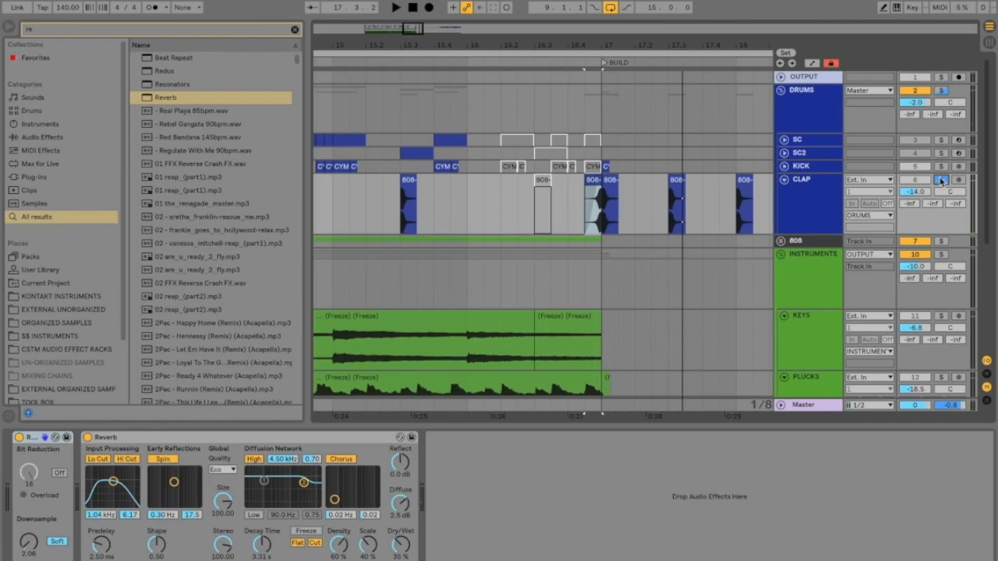
{"action": "left_click", "coordinate": [941, 180]}
{"action": "key", "text": "minus"}
{"action": "key", "text": "minus"}
{"action": "key", "text": "minus"}
{"action": "left_click", "coordinate": [333, 62]}
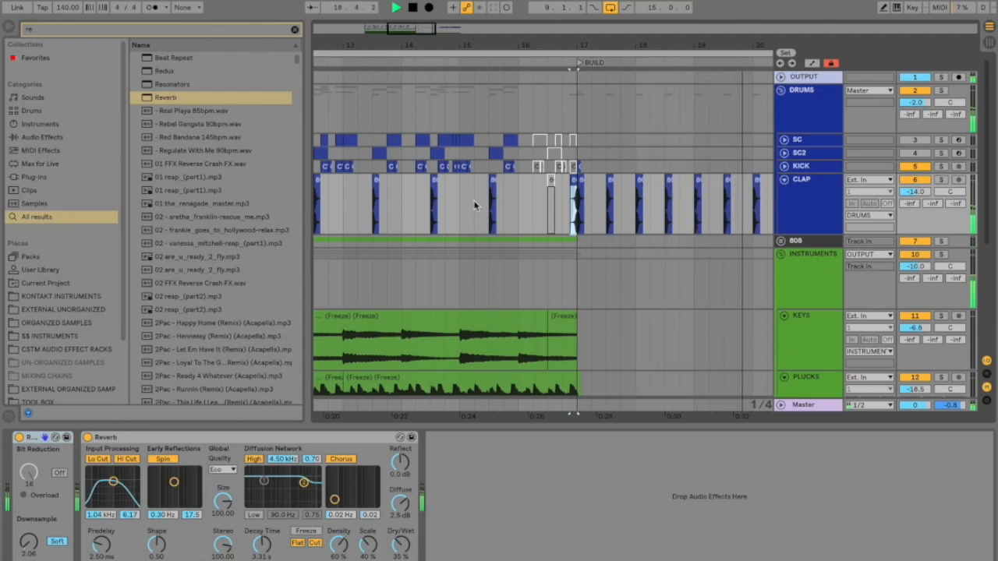
{"action": "key", "text": "space"}
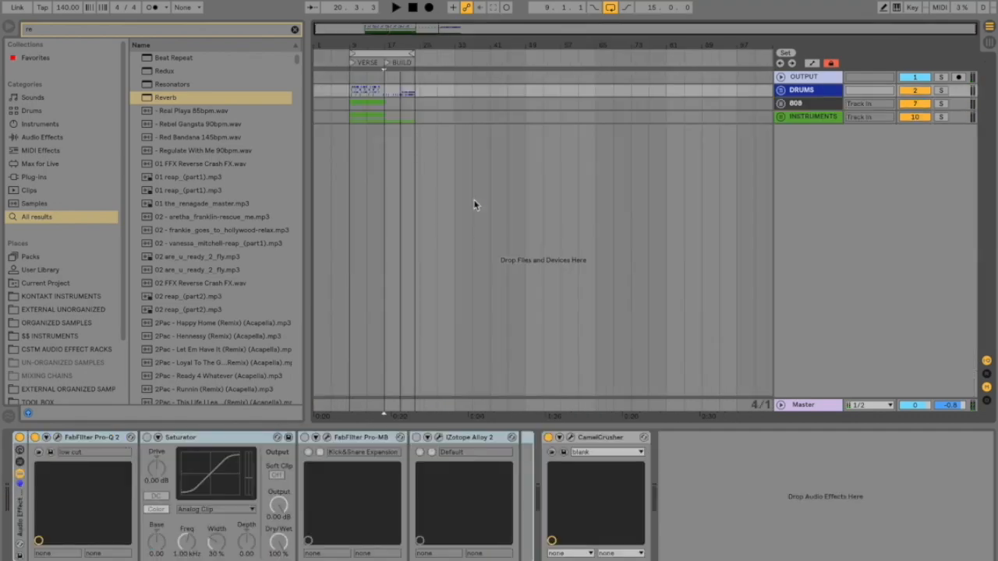
Step: Insert a MIDI track below INSTRUMENTS, load Operator on it and set its oscillator wave to Noise White
{"action": "scroll", "coordinate": [396, 159], "scroll_direction": "up", "scroll_amount": 3}
{"action": "left_click", "coordinate": [827, 117]}
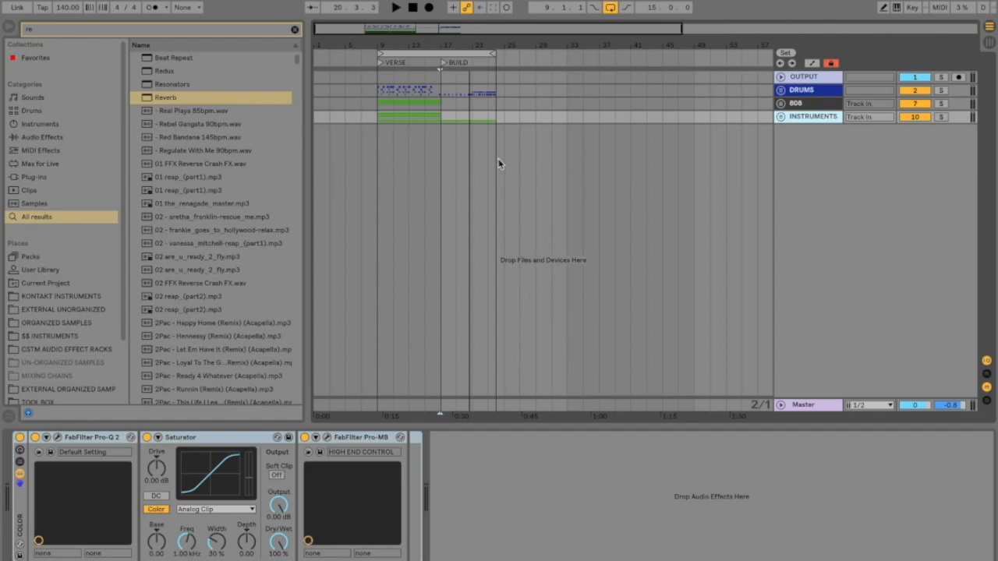
{"action": "key", "text": "ctrl+shift+t"}
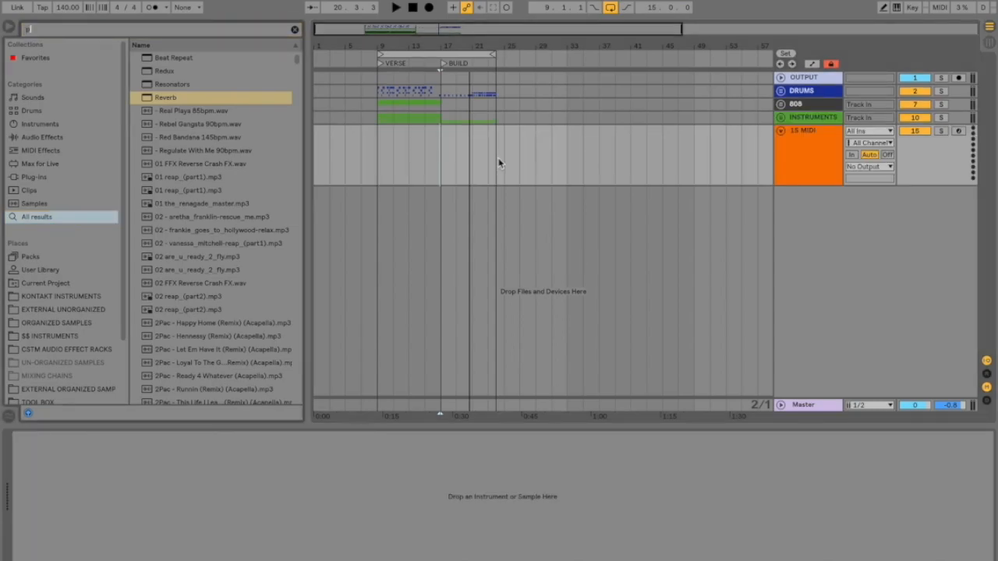
{"action": "type", "text": "oper"}
{"action": "key", "text": "Return"}
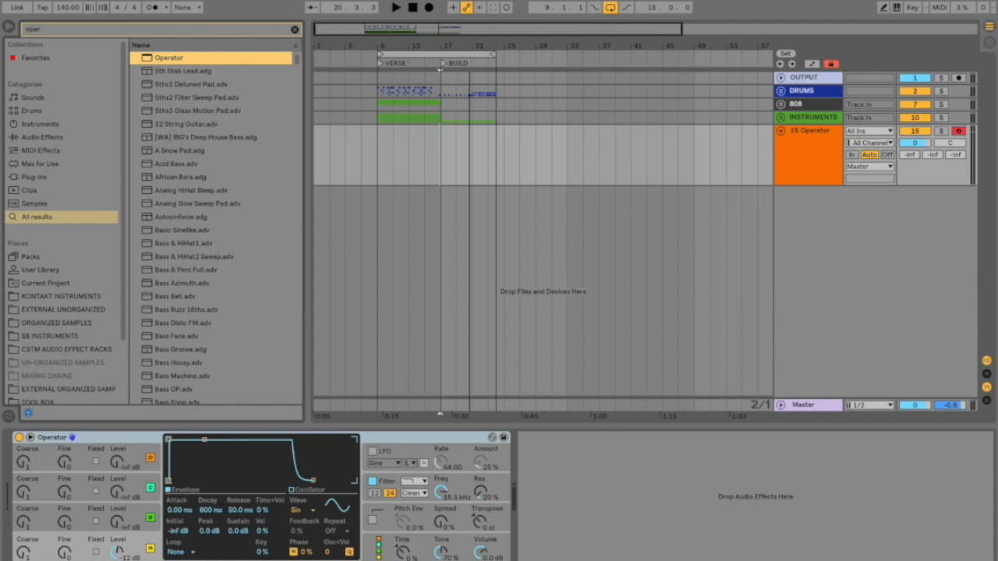
{"action": "left_click", "coordinate": [307, 511]}
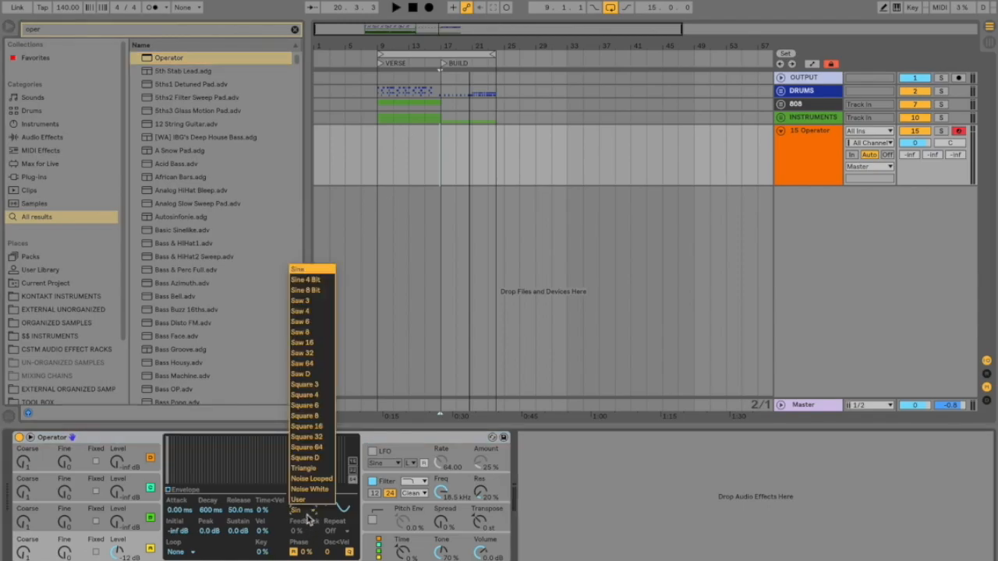
{"action": "left_click", "coordinate": [314, 489]}
Step: Create a six-bar MIDI clip from bar 15 to bar 21 on the Operator track, filled with one sustained C3 note
{"action": "key", "text": "plus"}
{"action": "key", "text": "plus"}
{"action": "scroll", "coordinate": [418, 186], "scroll_direction": "up", "scroll_amount": 1}
{"action": "left_click_drag", "start_coordinate": [401, 151], "coordinate": [484, 149]}
{"action": "left_click", "coordinate": [407, 151]}
{"action": "left_click_drag", "start_coordinate": [402, 149], "coordinate": [525, 152]}
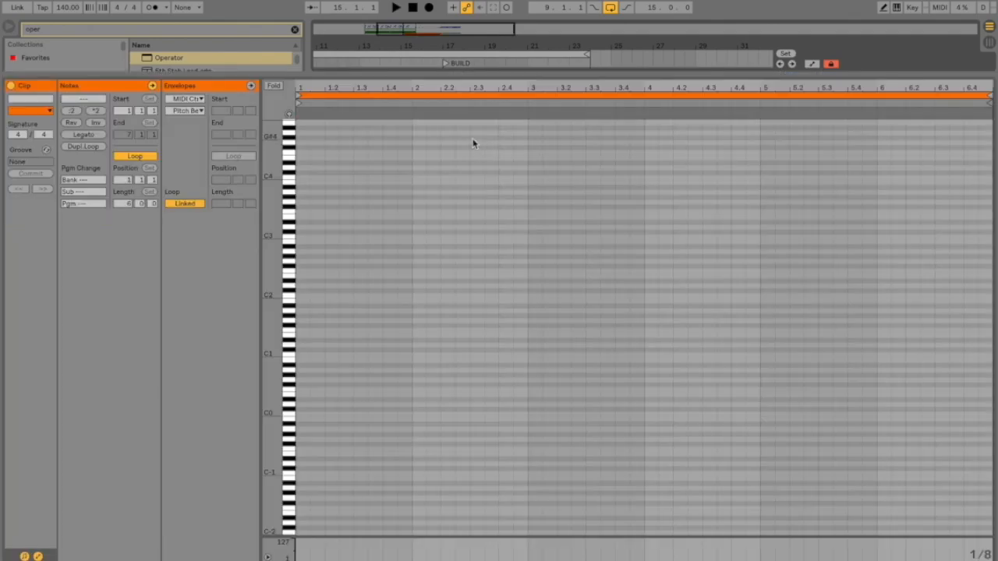
{"action": "double_click", "coordinate": [479, 150]}
{"action": "double_click", "coordinate": [301, 236]}
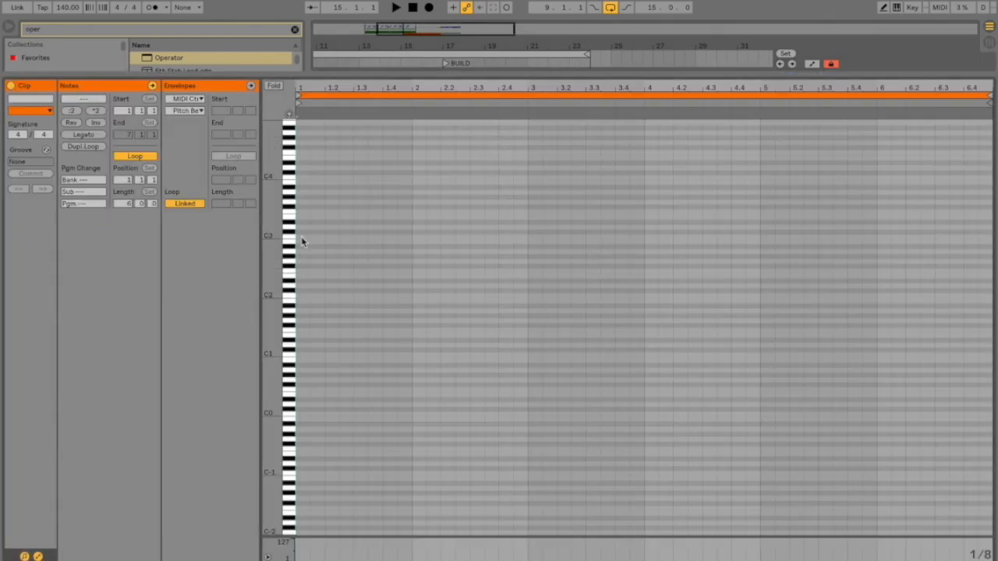
{"action": "left_click", "coordinate": [85, 135]}
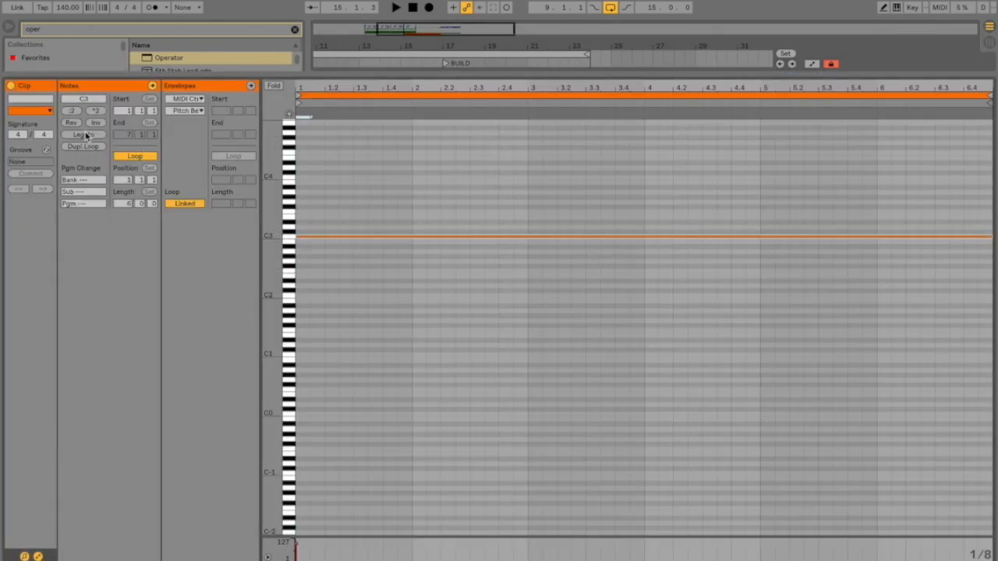
{"action": "key", "text": "super+alt+l"}
Step: Add an Auto Filter to the Operator track and lower its cutoff frequency to 214 Hz
{"action": "key", "text": "minus"}
{"action": "left_click", "coordinate": [811, 154]}
{"action": "key", "text": "super+f"}
{"action": "type", "text": "au"}
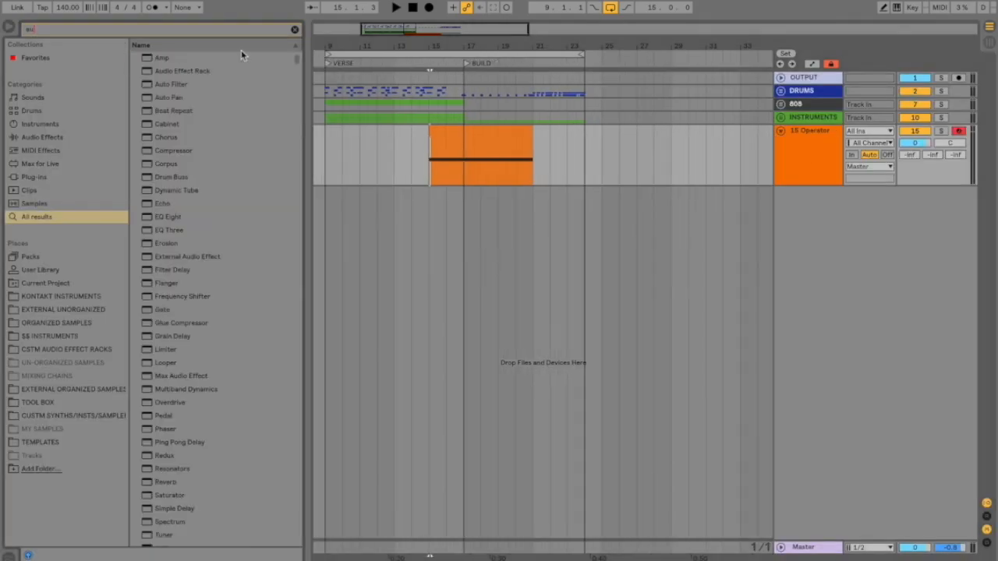
{"action": "left_click", "coordinate": [179, 86]}
{"action": "key", "text": "Return"}
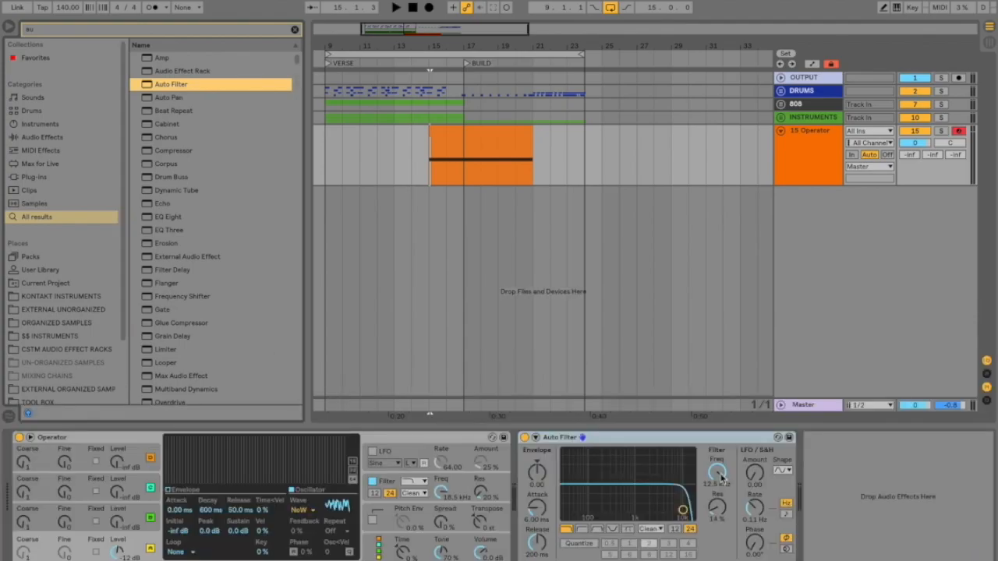
{"action": "left_click_drag", "start_coordinate": [718, 473], "coordinate": [718, 515]}
Step: Automate the Auto Filter's Frequency from 148 Hz at bar 15 to about 9.84 kHz at BUILD, then down to about 117 Hz at bar 21
{"action": "left_click", "coordinate": [797, 160]}
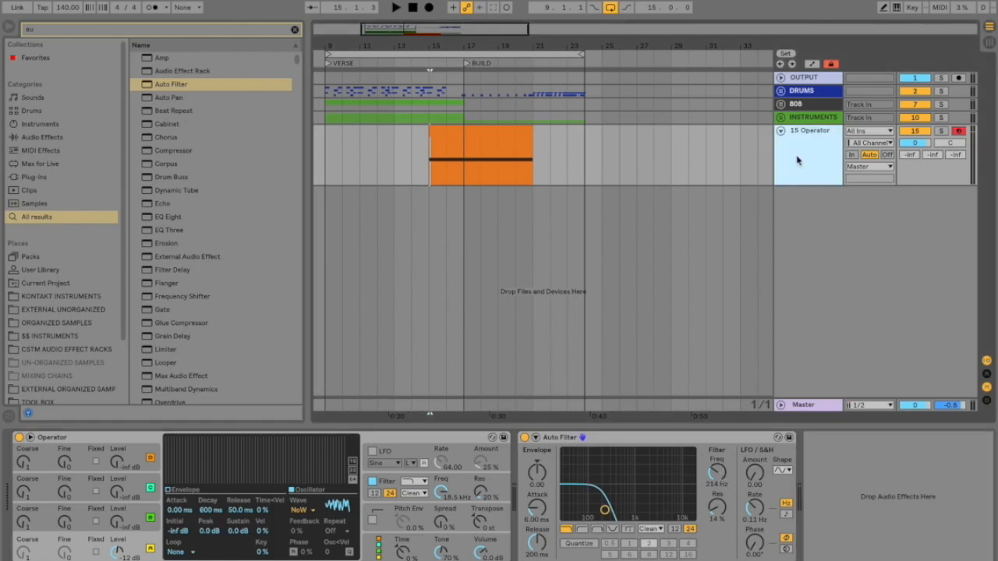
{"action": "key", "text": "a"}
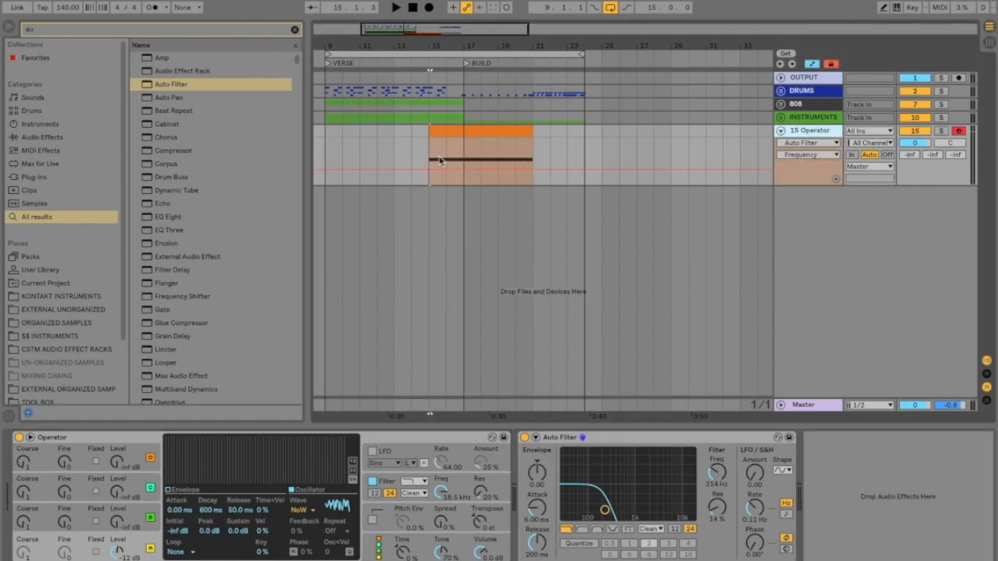
{"action": "key", "text": "plus"}
{"action": "scroll", "coordinate": [439, 159], "scroll_direction": "up", "scroll_amount": 2}
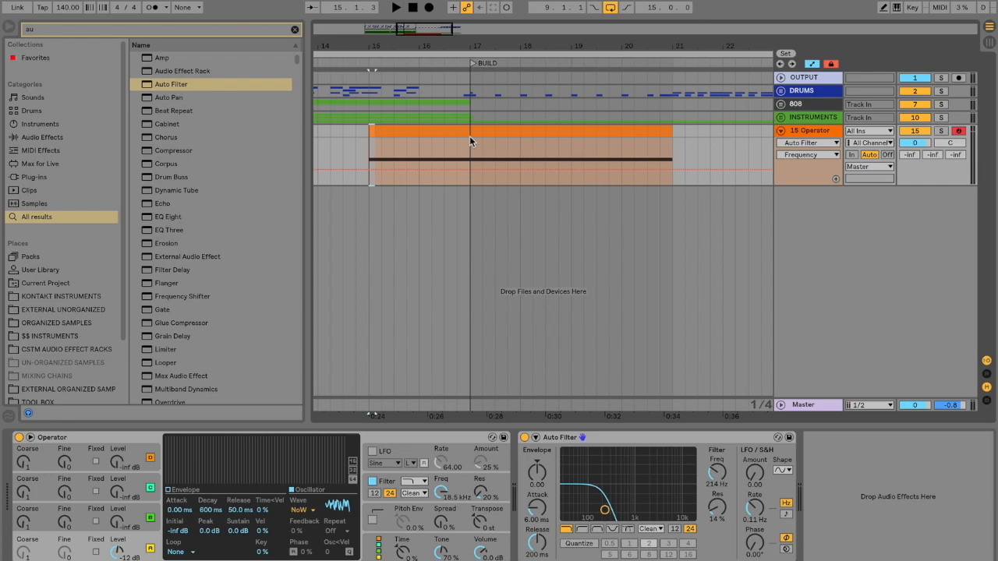
{"action": "mouse_move", "coordinate": [555, 170]}
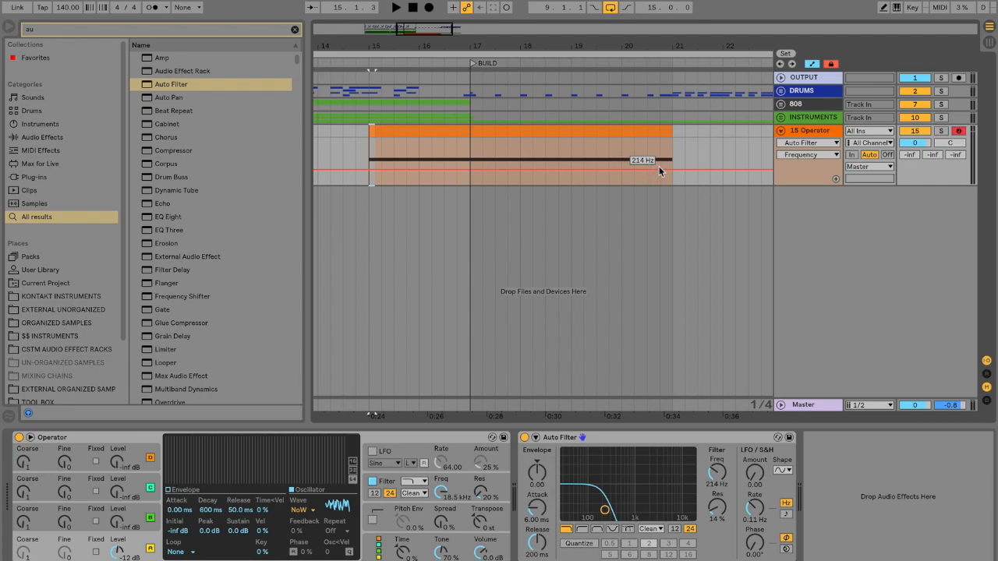
{"action": "left_click_drag", "start_coordinate": [721, 472], "coordinate": [721, 483]}
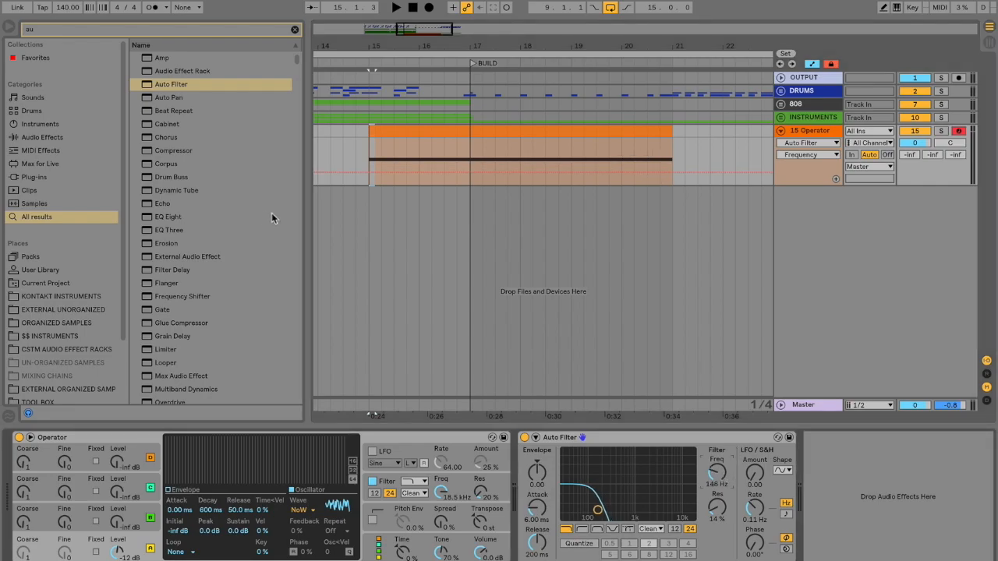
{"action": "left_click", "coordinate": [370, 173]}
{"action": "left_click_drag", "start_coordinate": [471, 172], "coordinate": [471, 144]}
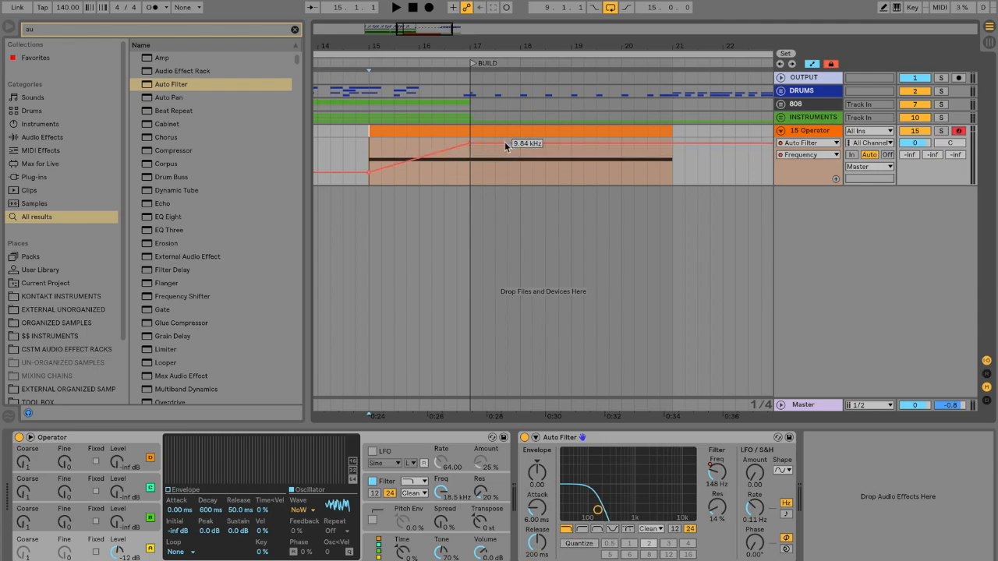
{"action": "left_click_drag", "start_coordinate": [672, 144], "coordinate": [672, 172]}
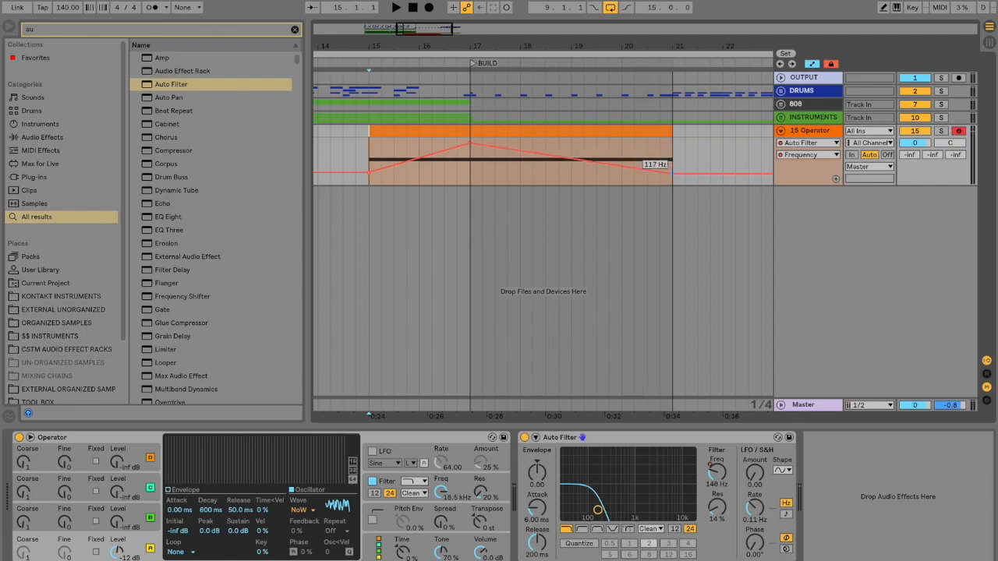
Step: Set the Operator track's volume to -13.4 dB and bring up the Auto Filter's Device On automation
{"action": "left_click_drag", "start_coordinate": [914, 147], "coordinate": [914, 173]}
{"action": "left_click", "coordinate": [524, 438]}
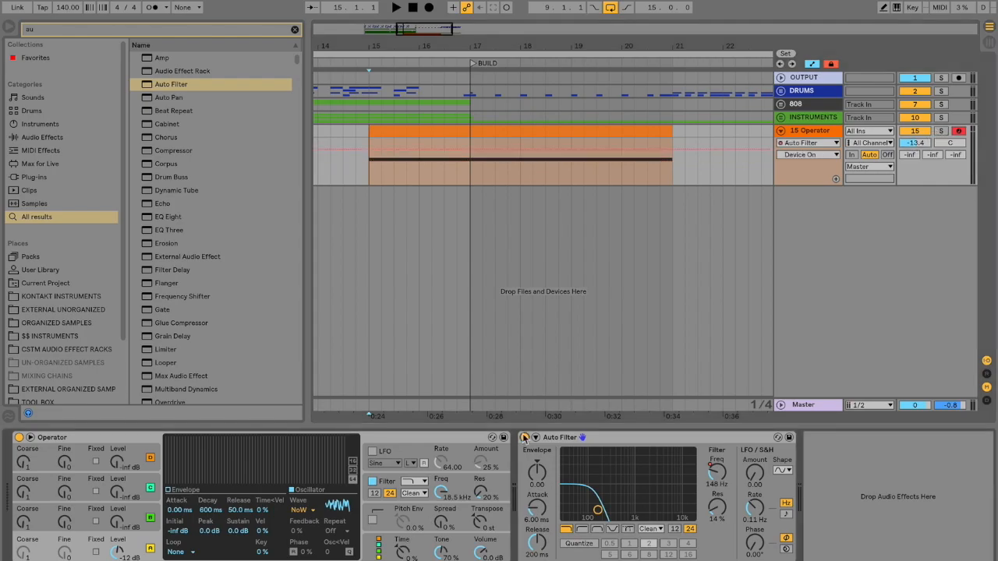
Step: Solo the Operator track, play its noise from bar 15 with the Auto Filter bypassed, and re-enable the filter
{"action": "left_click", "coordinate": [524, 437]}
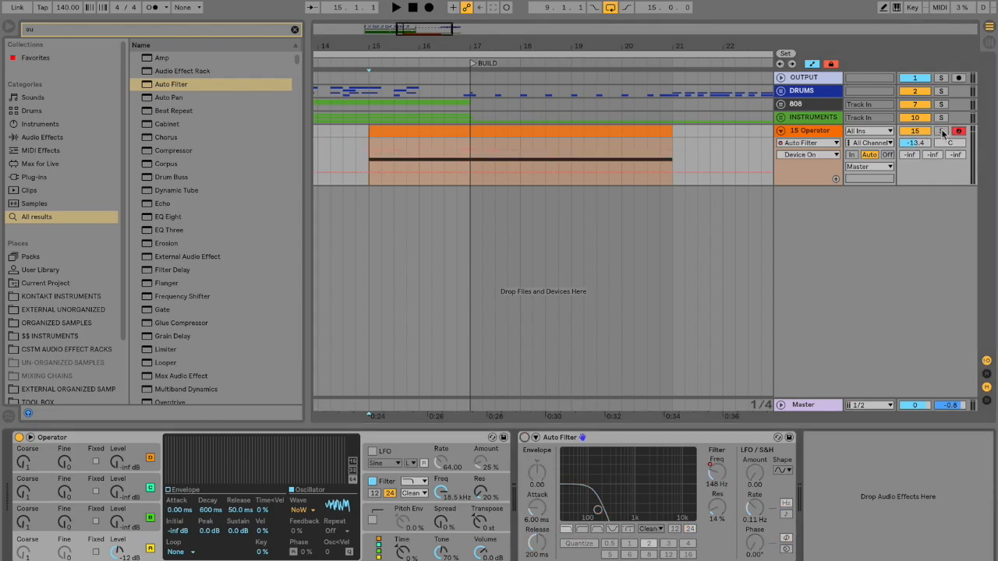
{"action": "left_click", "coordinate": [942, 131]}
{"action": "key", "text": "space"}
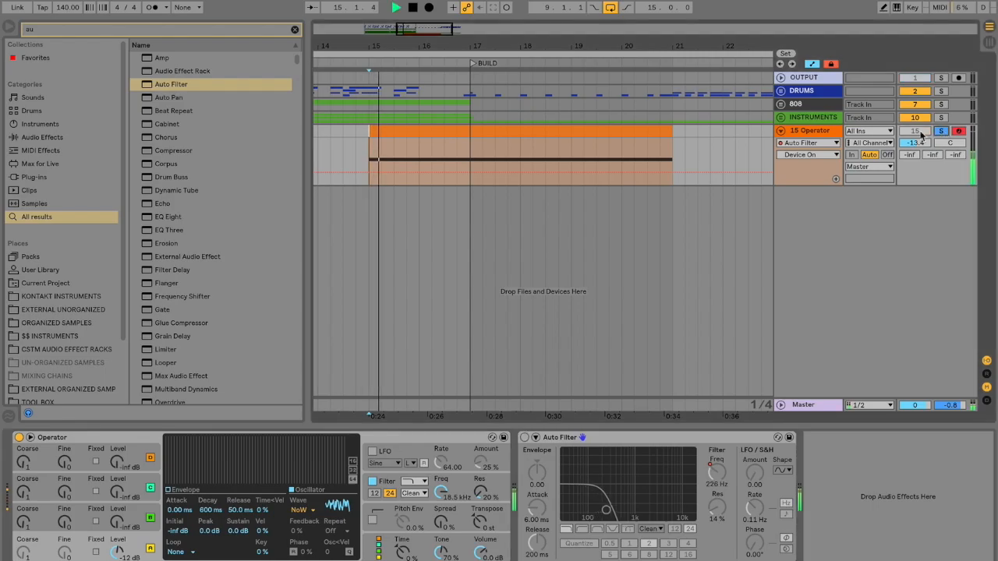
{"action": "key", "text": "space"}
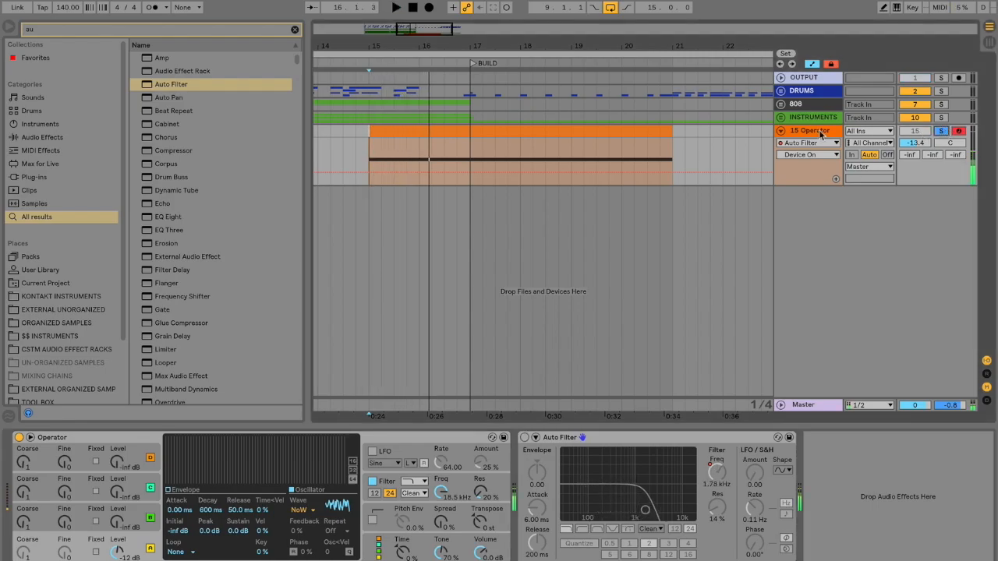
{"action": "left_click", "coordinate": [525, 437]}
Step: Play the filtered noise sweep from bar 15 and lower the Operator track's volume to -17.8 dB
{"action": "key", "text": "space"}
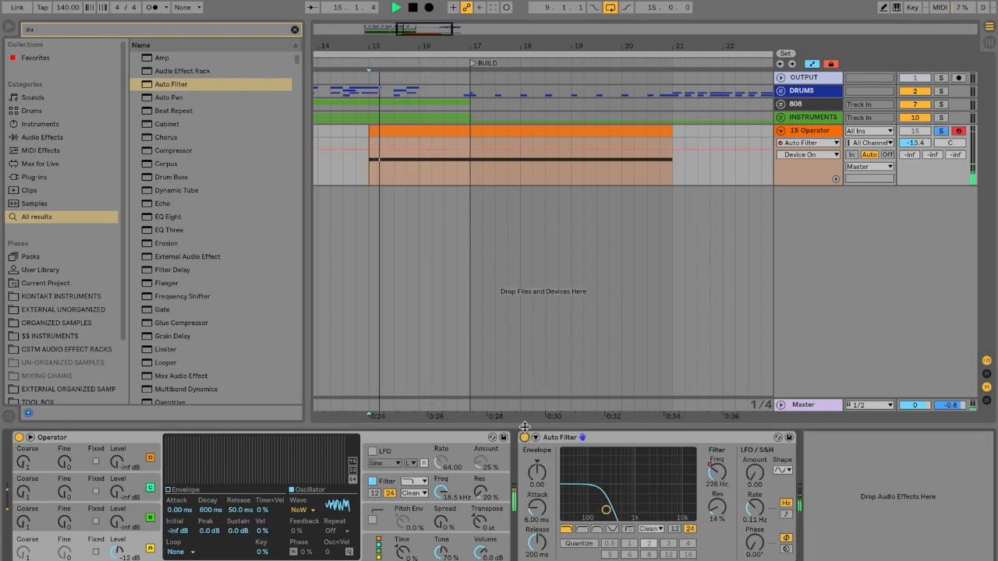
{"action": "left_click_drag", "start_coordinate": [920, 143], "coordinate": [920, 157]}
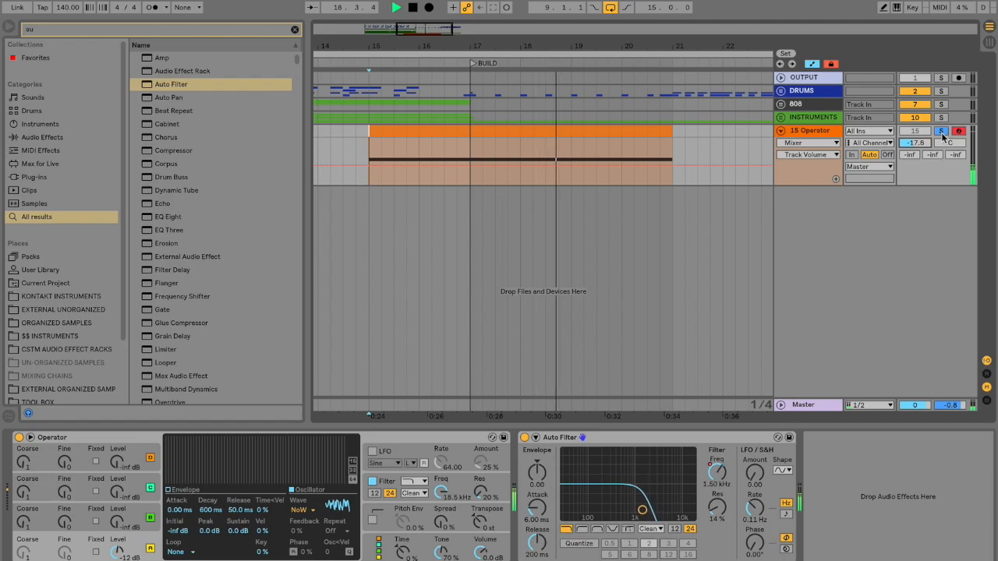
{"action": "key", "text": "space"}
Step: Add a Reverb to the Operator track after the Auto Filter and set its Decay Time to 3.02 s
{"action": "left_click", "coordinate": [208, 31]}
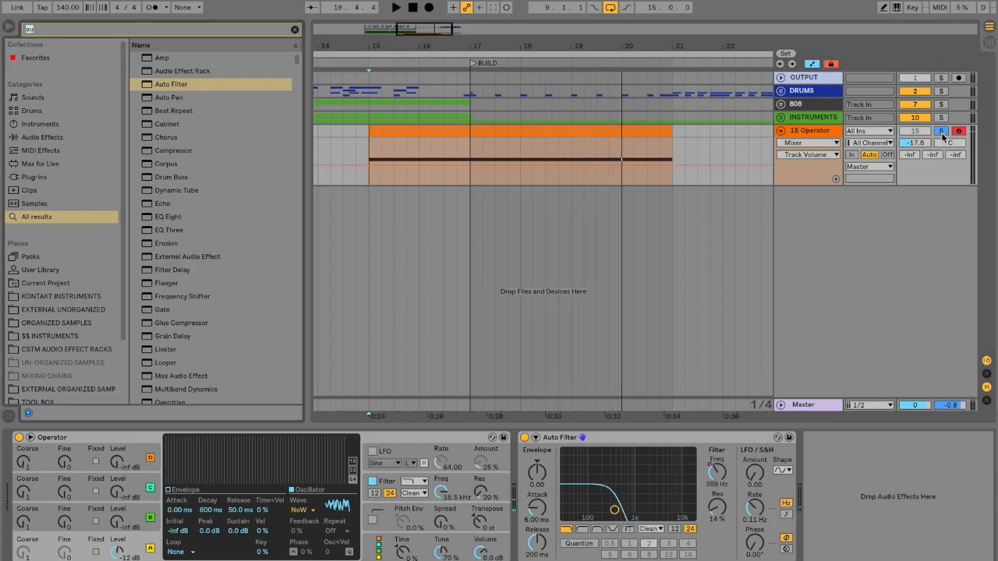
{"action": "type", "text": "rever"}
{"action": "double_click", "coordinate": [166, 57]}
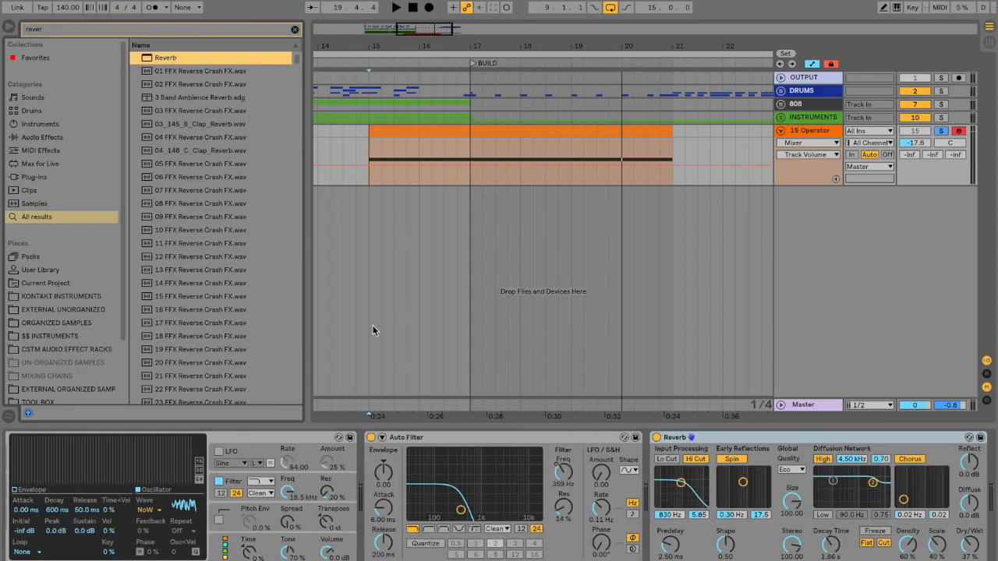
{"action": "left_click_drag", "start_coordinate": [841, 552], "coordinate": [841, 538]}
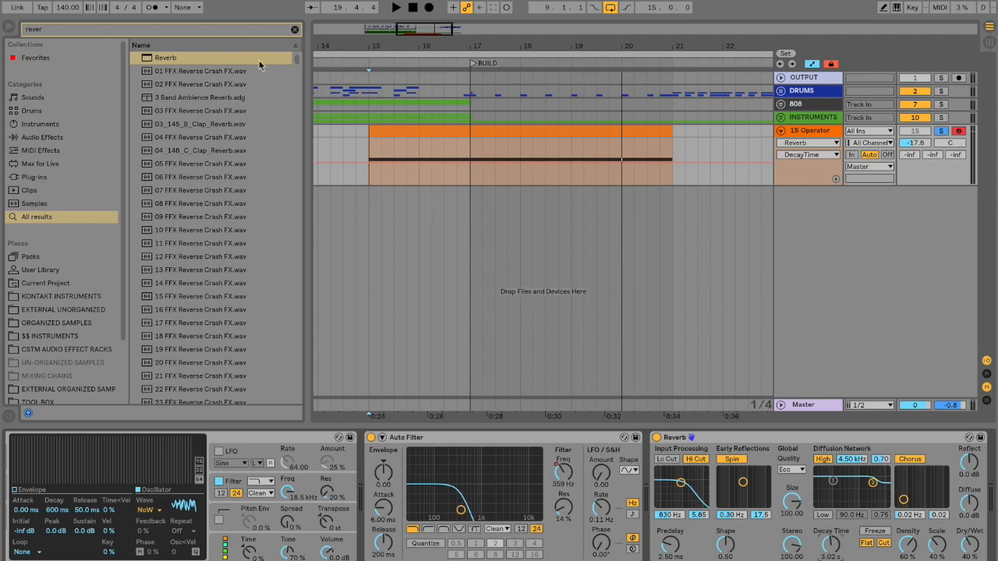
Step: Unsolo the Operator track and play the full mix from bar 13 through the transition into BUILD
{"action": "scroll", "coordinate": [481, 185], "scroll_direction": "down", "scroll_amount": 3}
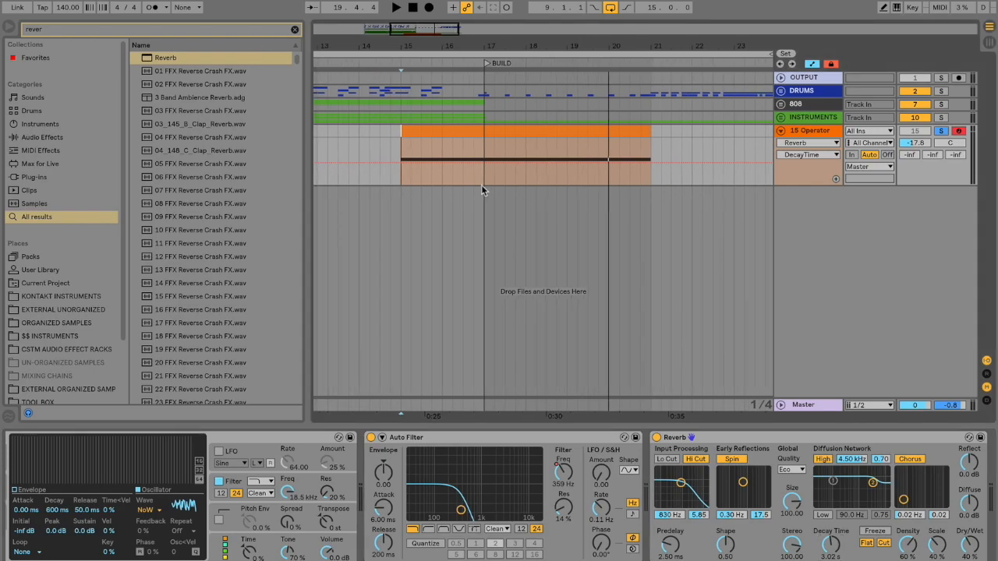
{"action": "scroll", "coordinate": [481, 185], "scroll_direction": "down", "scroll_amount": 3}
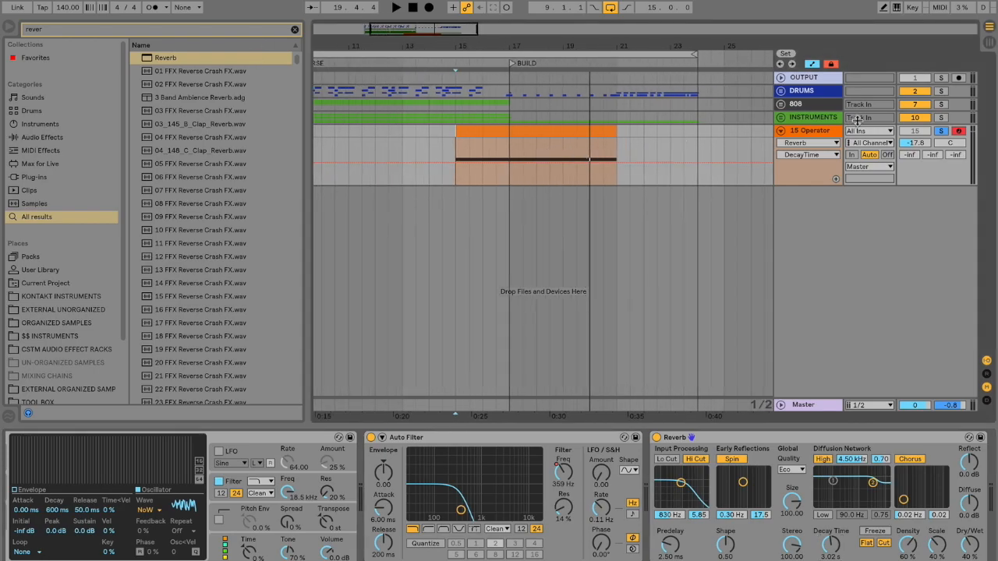
{"action": "left_click", "coordinate": [941, 133]}
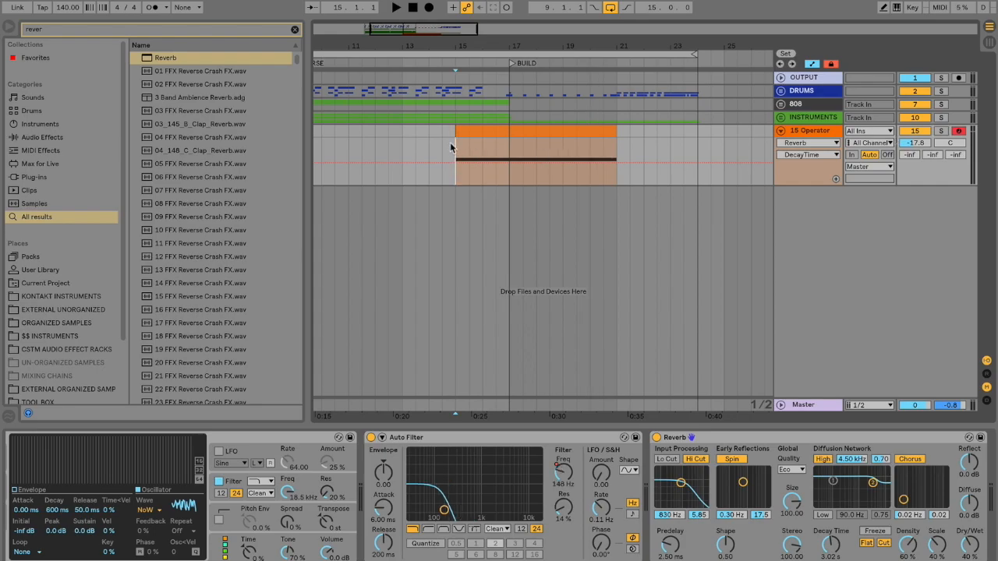
{"action": "left_click", "coordinate": [388, 145]}
{"action": "left_click", "coordinate": [403, 144]}
{"action": "key", "text": "space"}
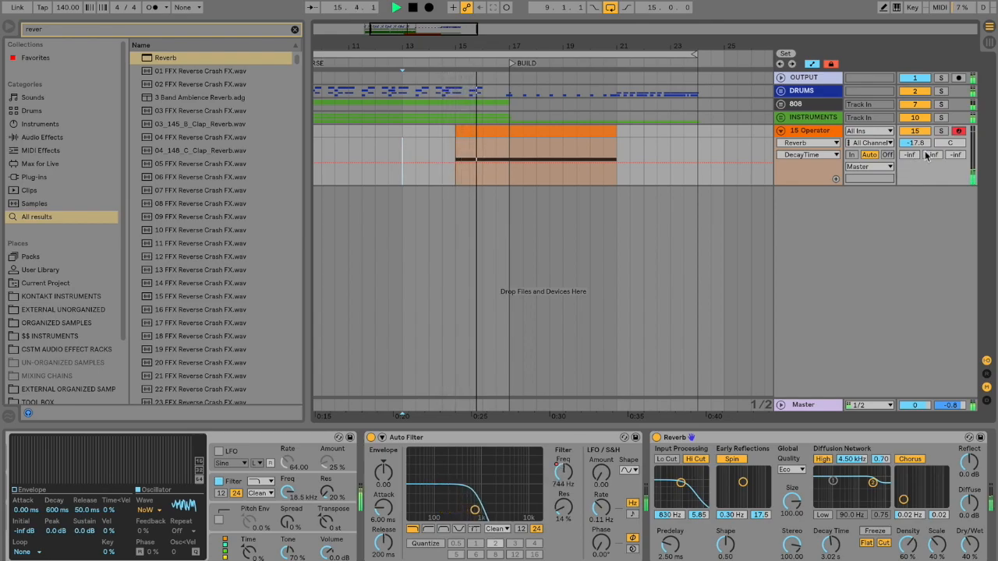
Step: Set the Operator track's volume to -17.0 dB during playback, stop, and collapse the track
{"action": "left_click_drag", "start_coordinate": [920, 144], "coordinate": [922, 146]}
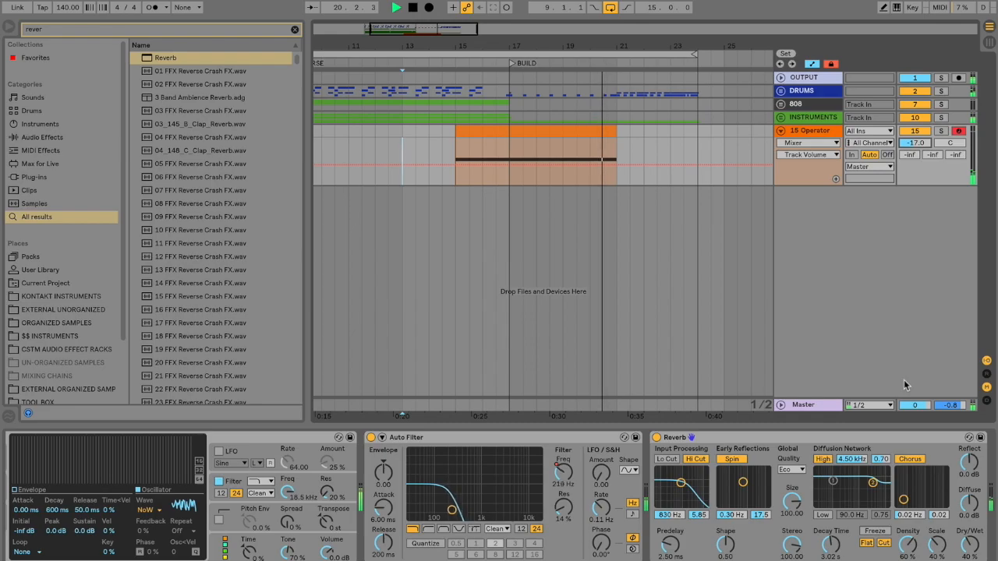
{"action": "key", "text": "space"}
{"action": "key", "text": "x"}
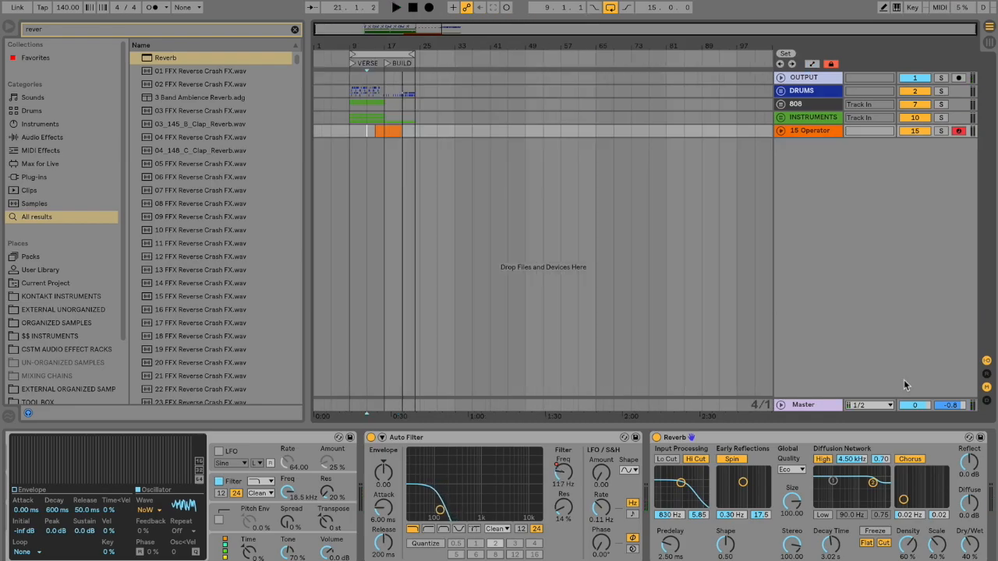